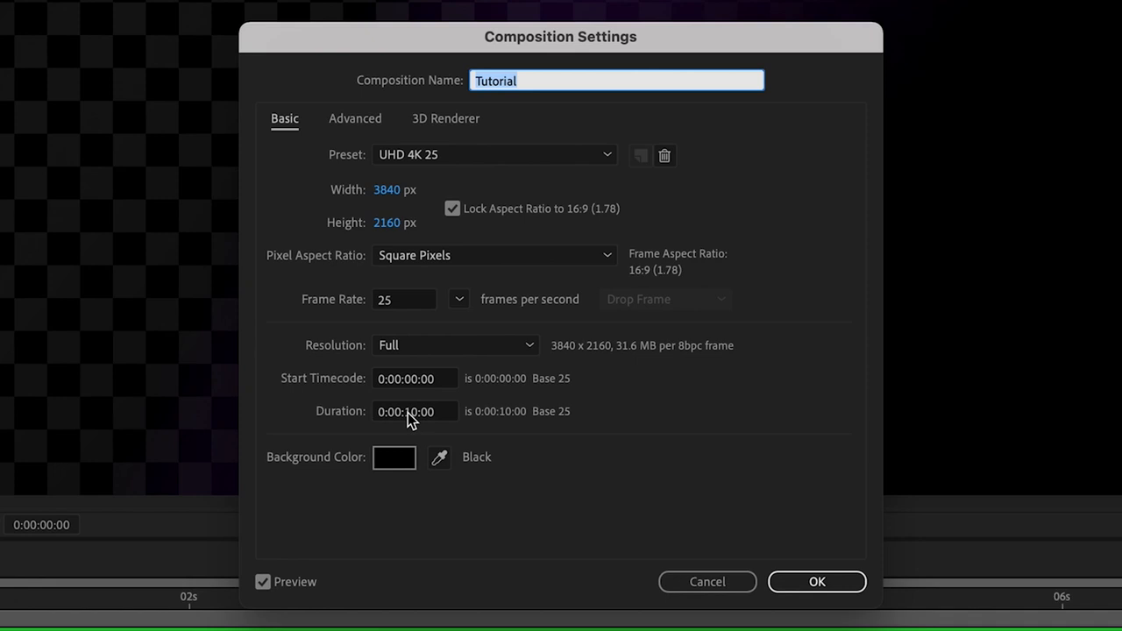
Step: Confirm the Tutorial composition settings and draw a square with the Rectangle Tool in the middle of the composition
{"action": "left_click", "coordinate": [836, 583]}
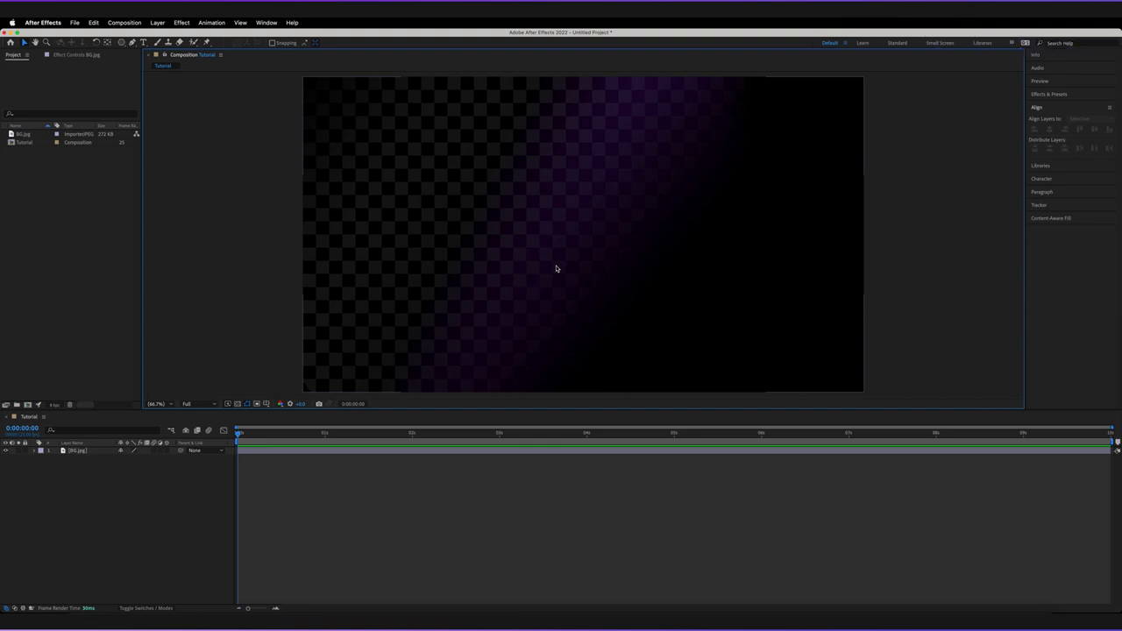
{"action": "left_click", "coordinate": [195, 502]}
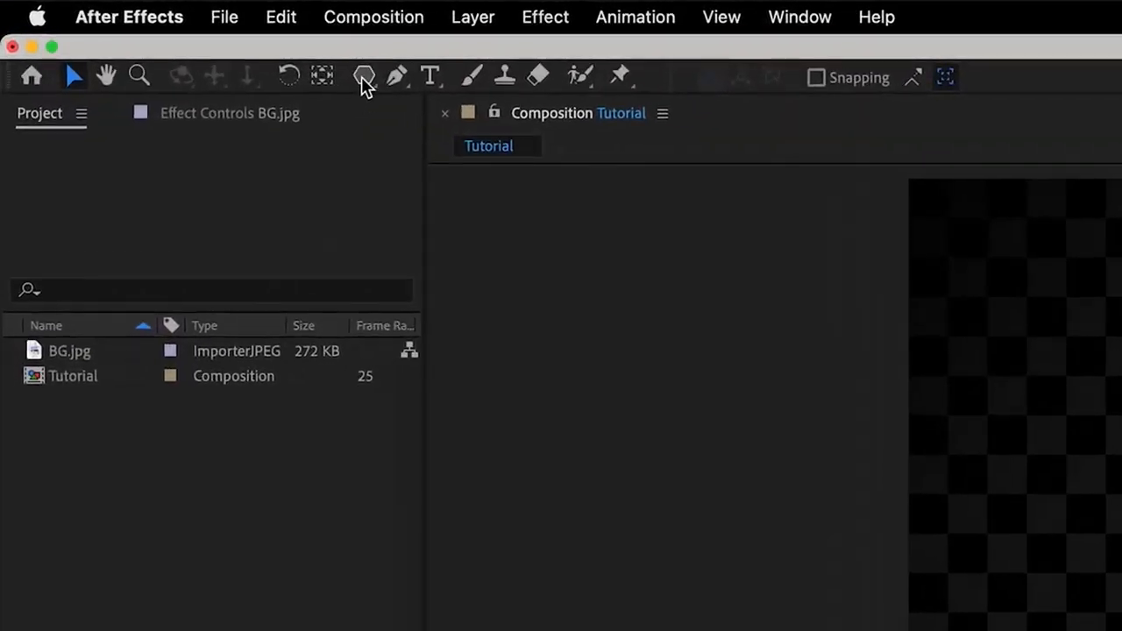
{"action": "left_click", "coordinate": [363, 78]}
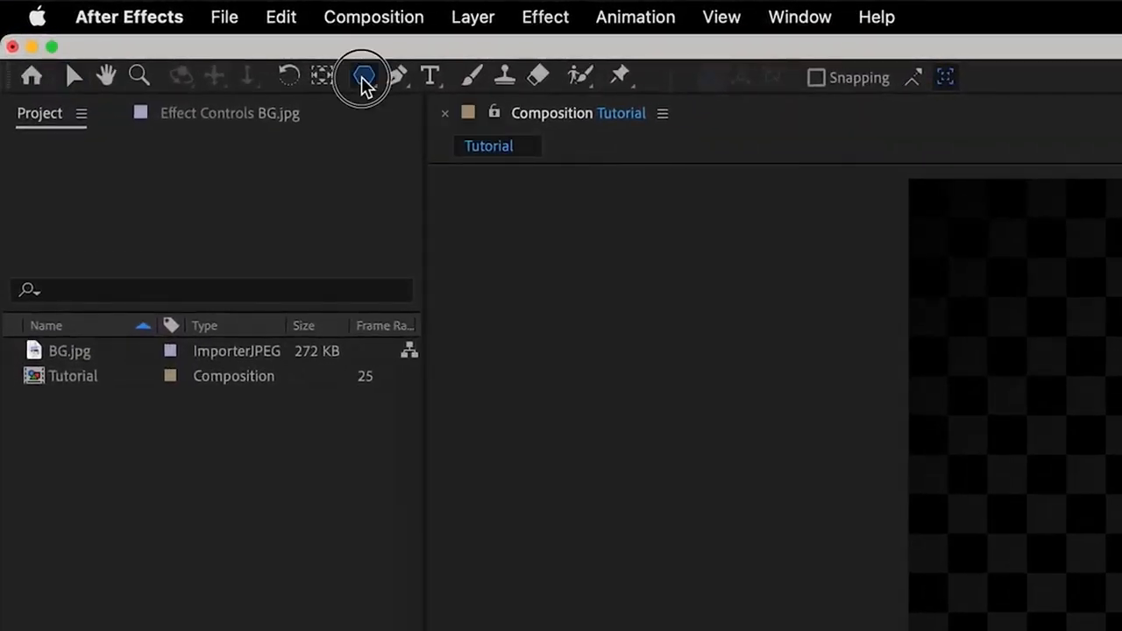
{"action": "left_click_drag", "start_coordinate": [363, 78], "coordinate": [483, 85]}
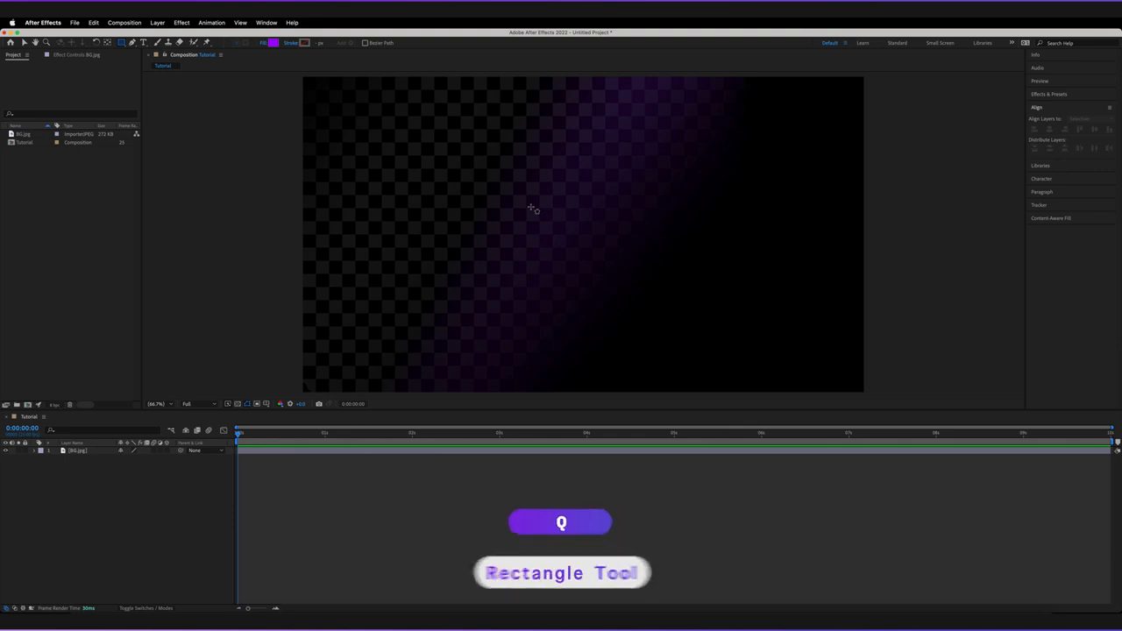
{"action": "left_click_drag", "start_coordinate": [518, 179], "coordinate": [637, 271]}
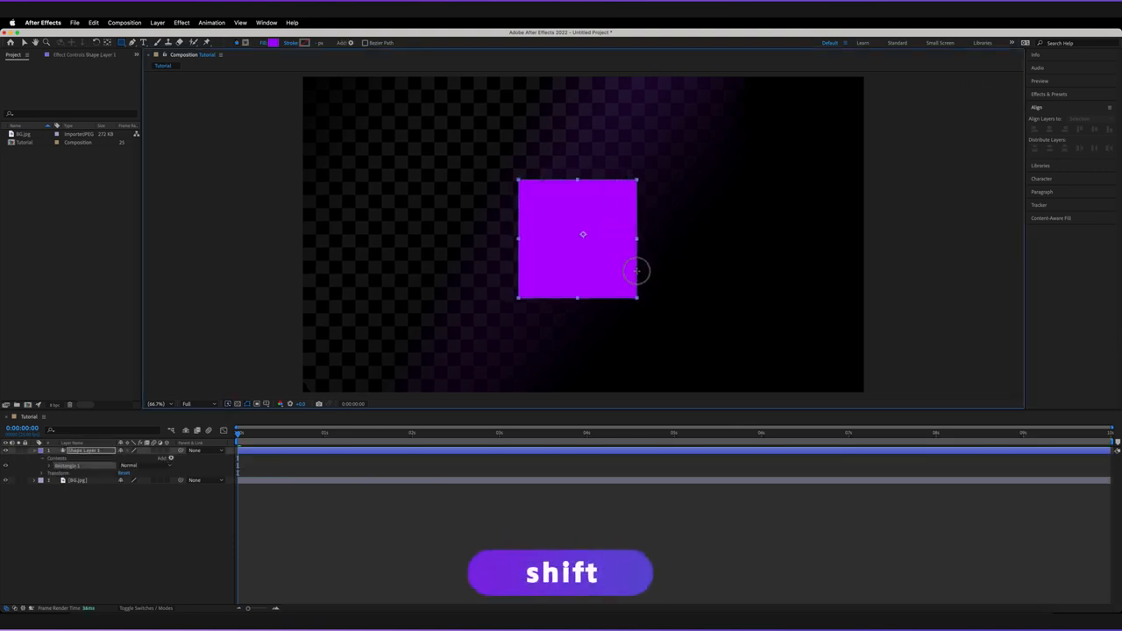
{"action": "left_click_drag", "start_coordinate": [636, 271], "coordinate": [636, 274]}
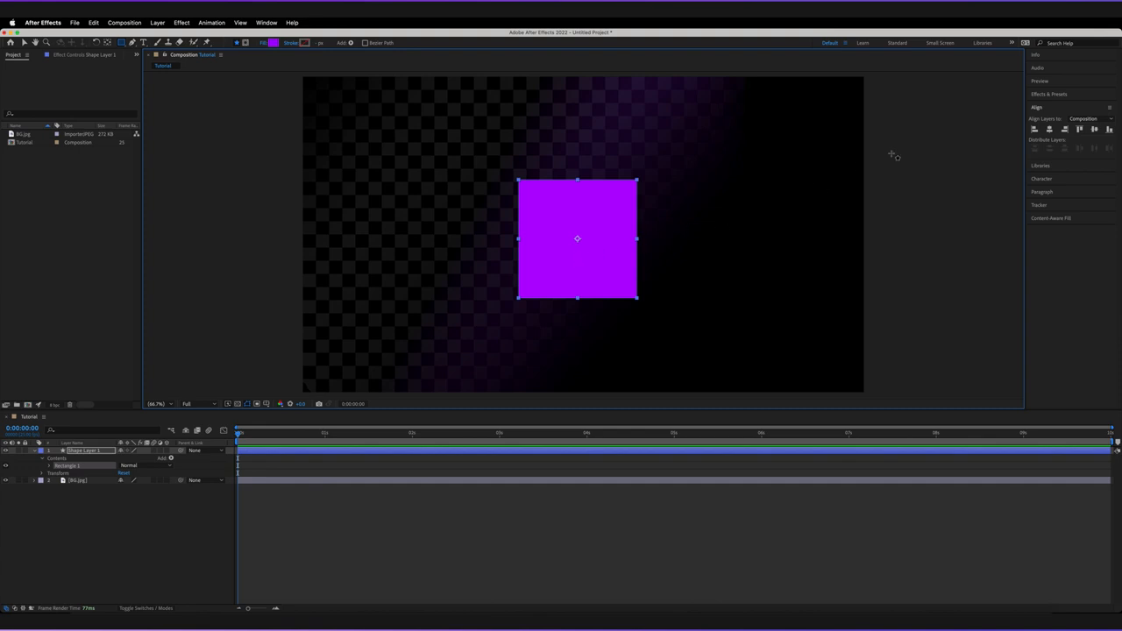
Step: Align the square shape layer to the composition's horizontal and vertical centre
{"action": "left_click", "coordinate": [1049, 131]}
{"action": "left_click", "coordinate": [1094, 130]}
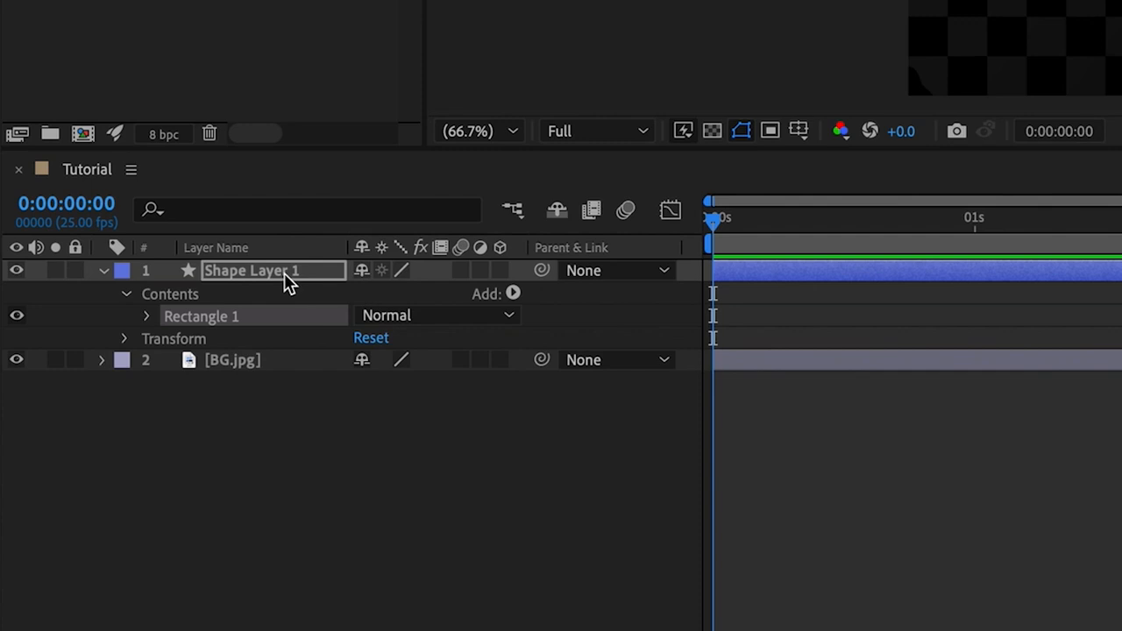
{"action": "left_click", "coordinate": [284, 272]}
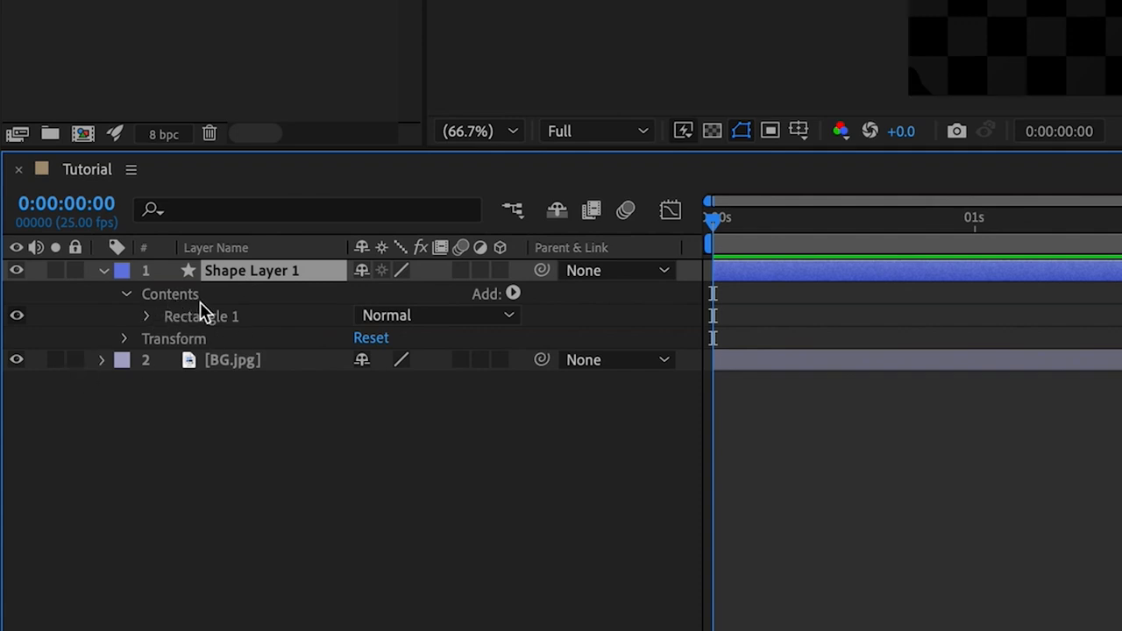
Step: Inspect the Rectangle 1 group inside the shape layer's contents
{"action": "left_click", "coordinate": [147, 318]}
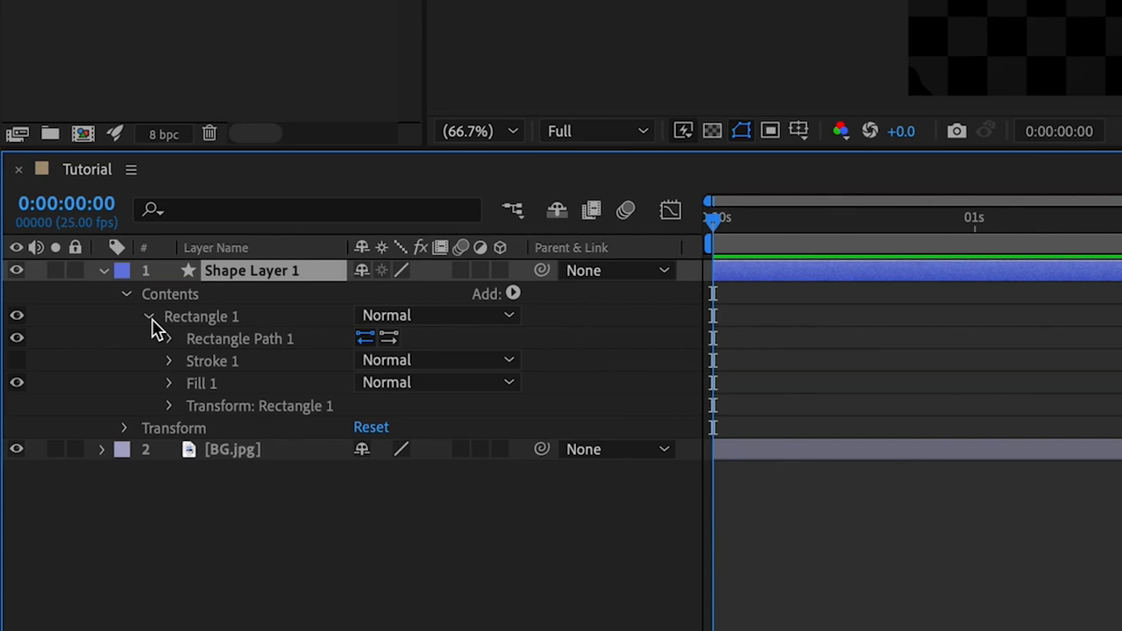
{"action": "left_click", "coordinate": [147, 316]}
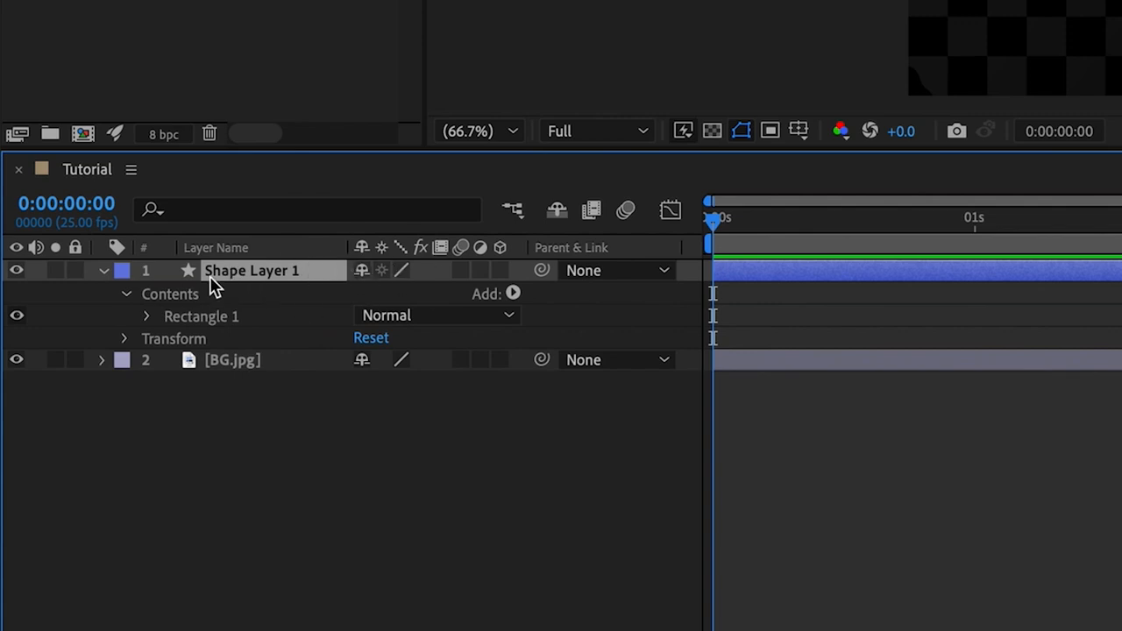
{"action": "left_click", "coordinate": [194, 319]}
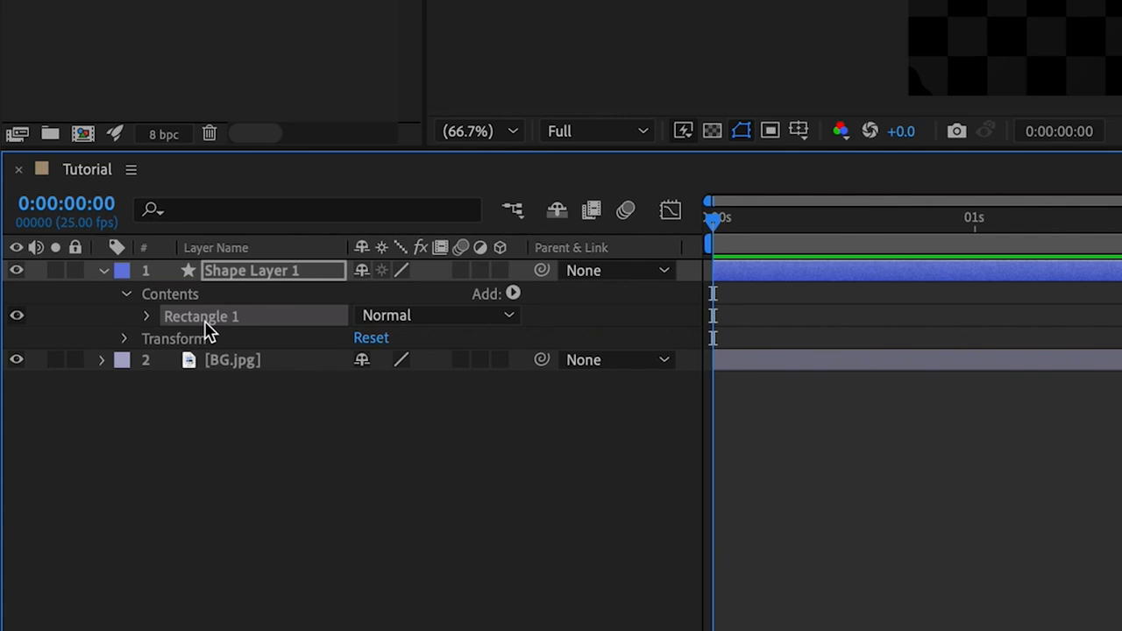
{"action": "left_click", "coordinate": [276, 272]}
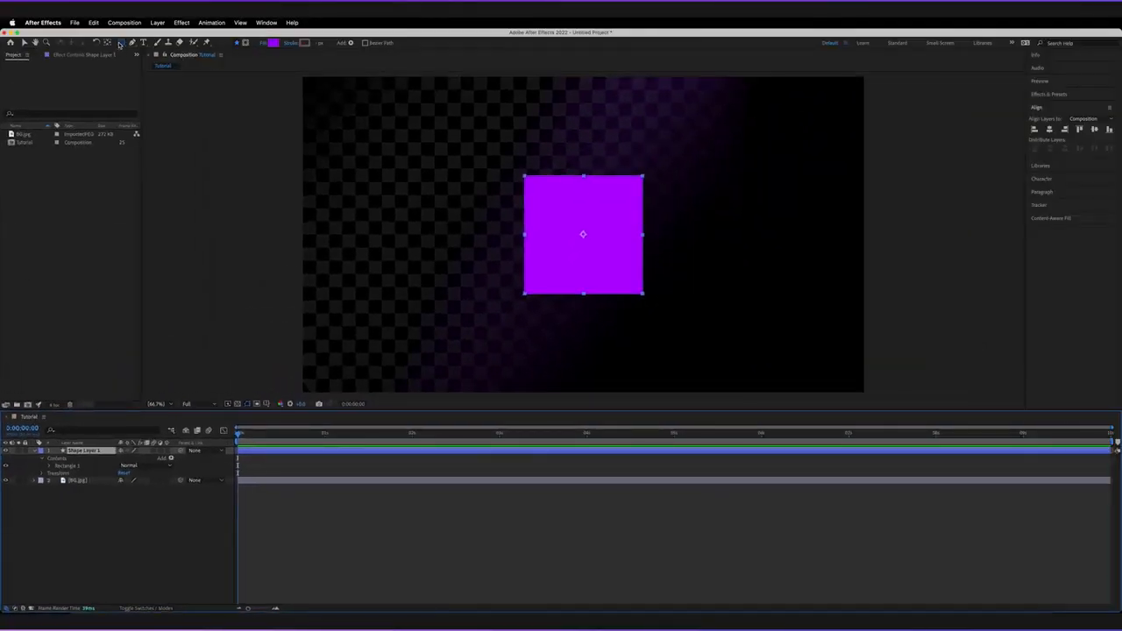
Step: Add a circle to the same shape layer with the Ellipse Tool, sized to fit inside the square
{"action": "left_click", "coordinate": [119, 44]}
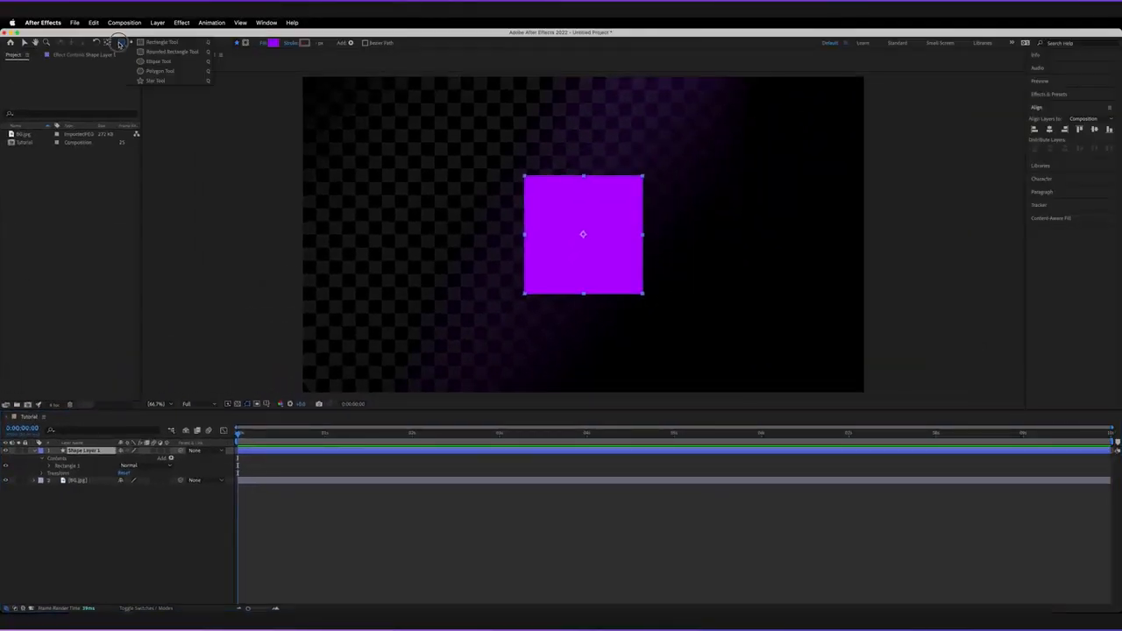
{"action": "left_click", "coordinate": [166, 64]}
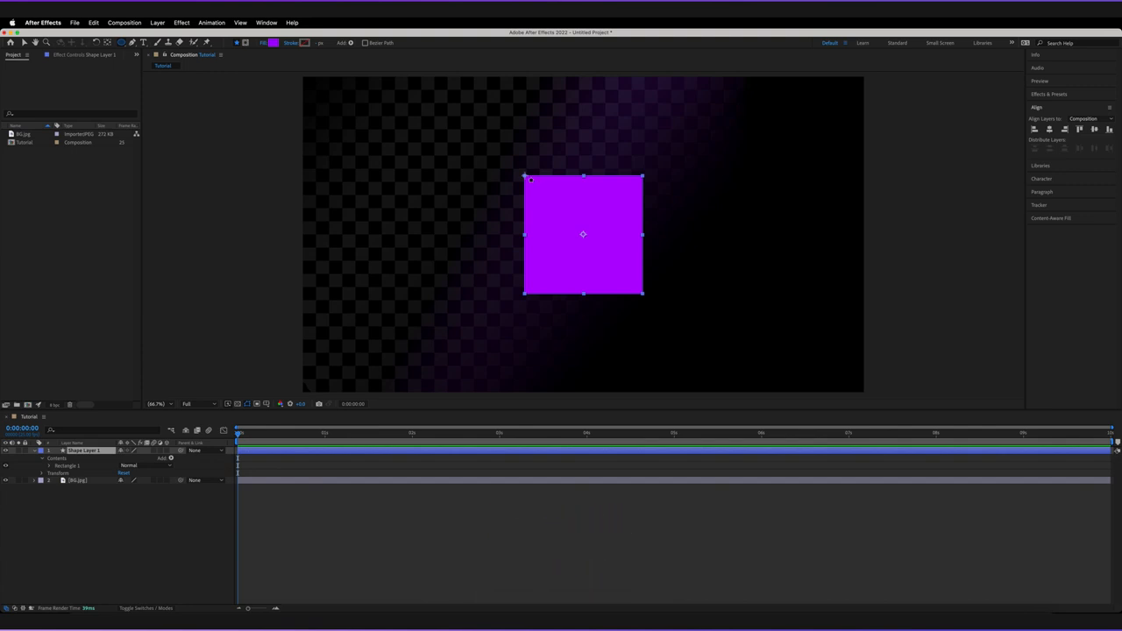
{"action": "left_click_drag", "start_coordinate": [530, 179], "coordinate": [544, 197]}
{"action": "left_click_drag", "start_coordinate": [587, 244], "coordinate": [637, 294]}
{"action": "key", "text": "shift"}
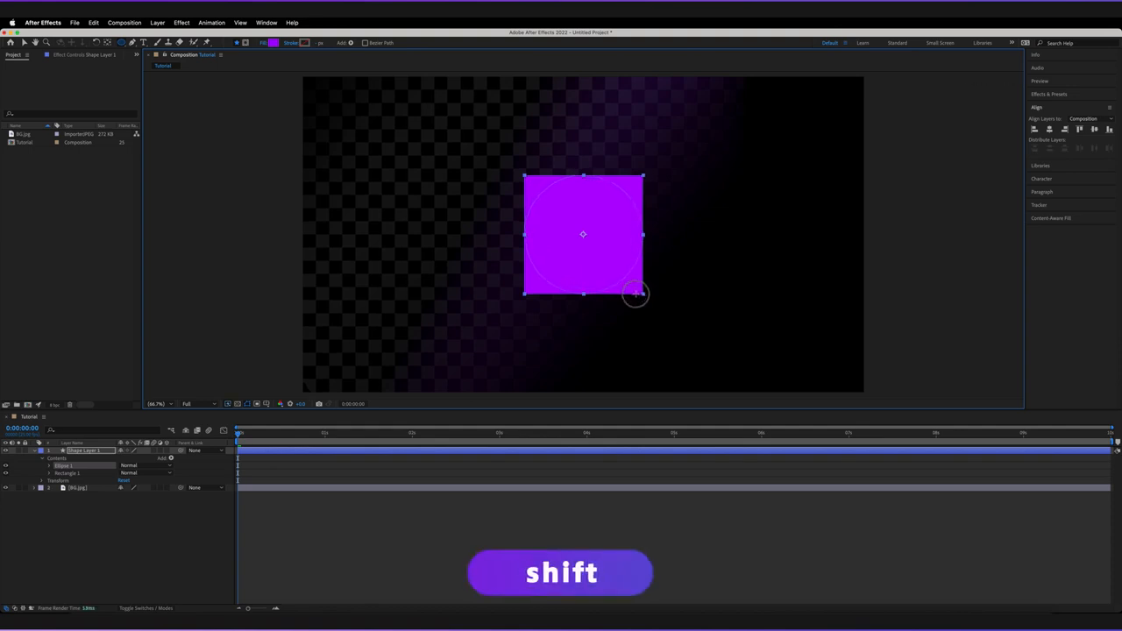
{"action": "left_click_drag", "start_coordinate": [637, 294], "coordinate": [640, 296]}
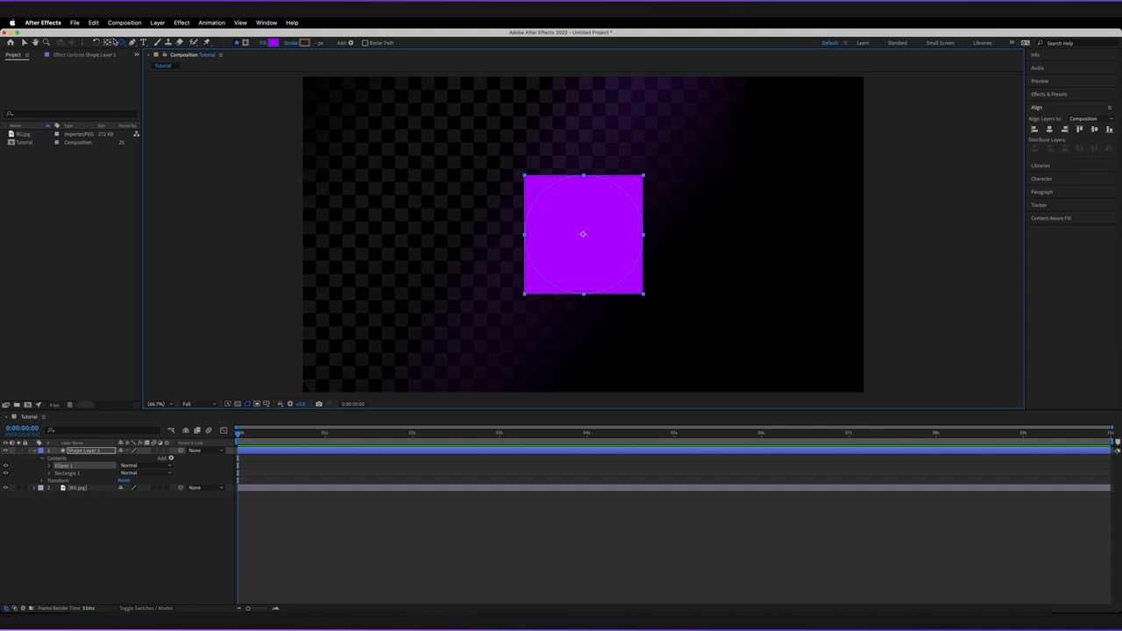
Step: Add a polygon to the same shape layer with the Polygon Tool, drawn outward from near the centre
{"action": "left_click", "coordinate": [121, 42]}
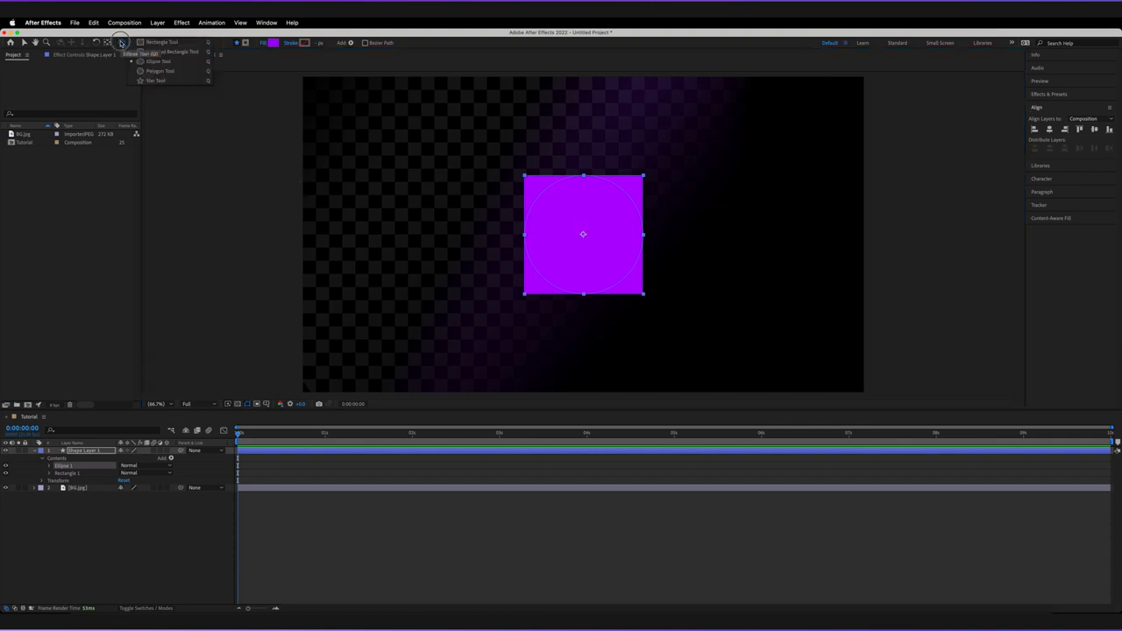
{"action": "left_click", "coordinate": [160, 72]}
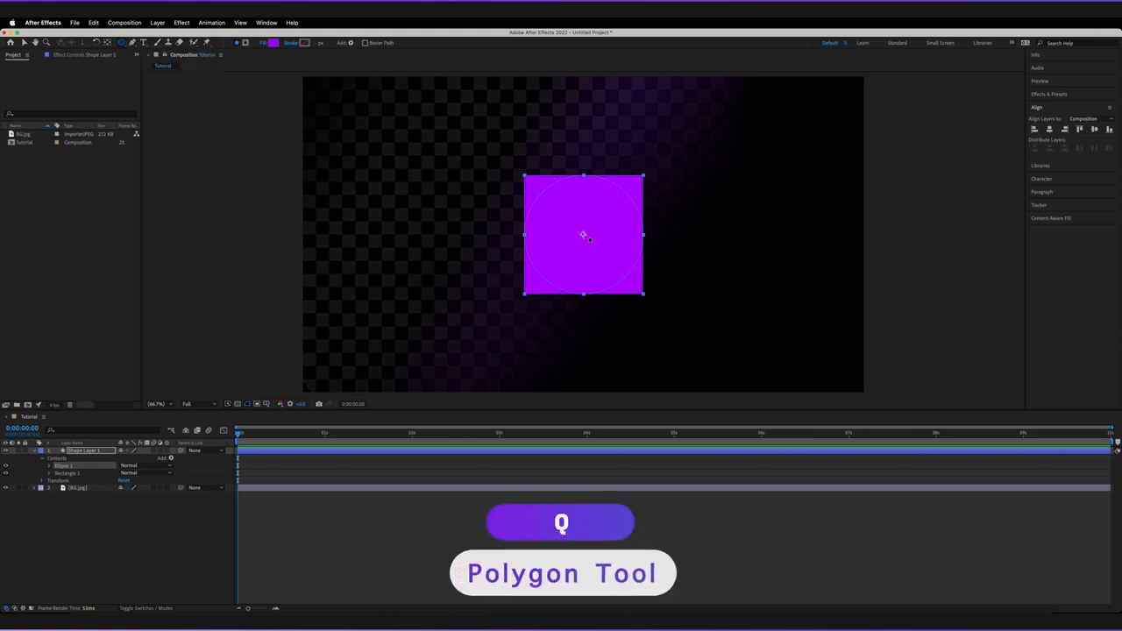
{"action": "left_click_drag", "start_coordinate": [583, 222], "coordinate": [583, 234]}
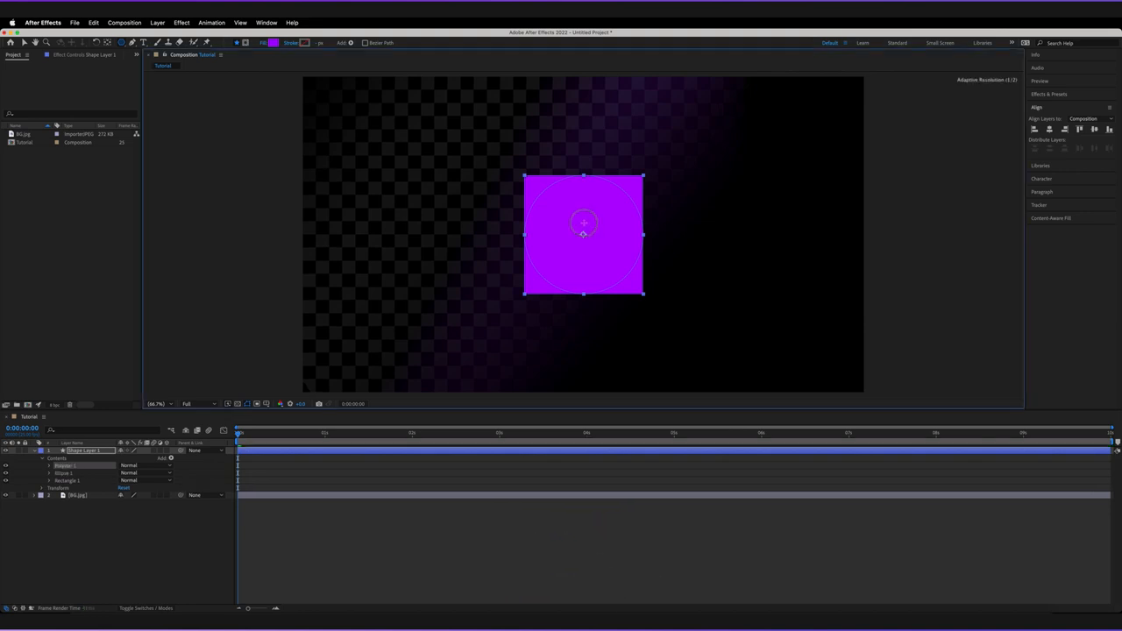
{"action": "mouse_move", "coordinate": [587, 187]}
{"action": "left_mouse_down"}
{"action": "mouse_move", "coordinate": [584, 175]}
{"action": "mouse_move", "coordinate": [584, 233]}
{"action": "mouse_move", "coordinate": [583, 163]}
{"action": "left_mouse_up"}
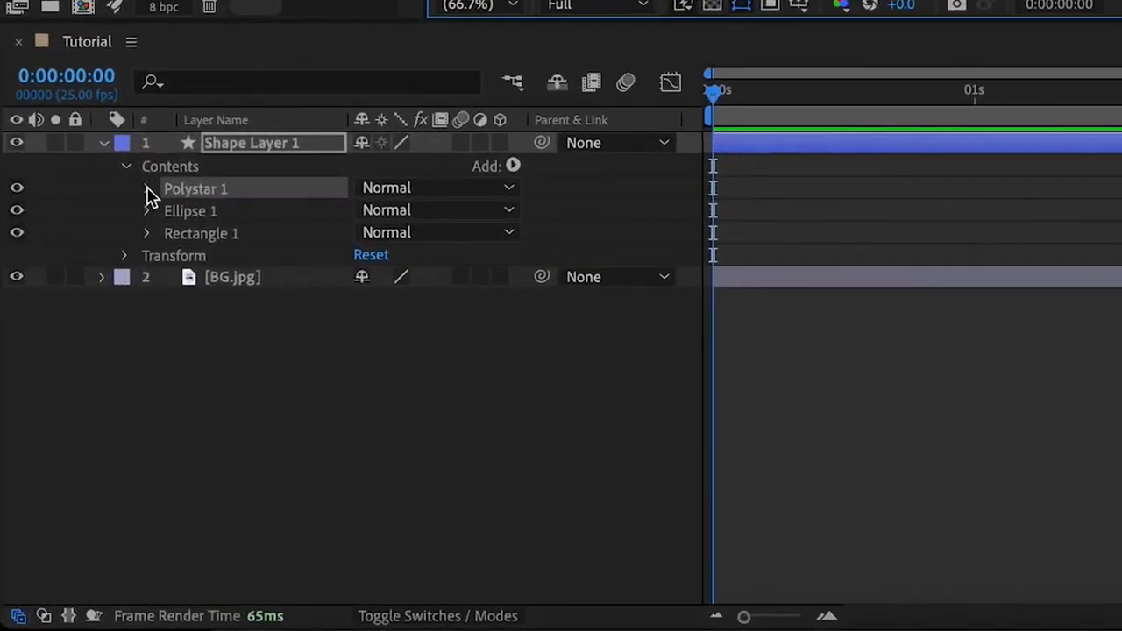
Step: Expand the Polystar, Ellipse and Rectangle groups and set Polystar 1's transform position to 0,0
{"action": "left_click", "coordinate": [148, 187]}
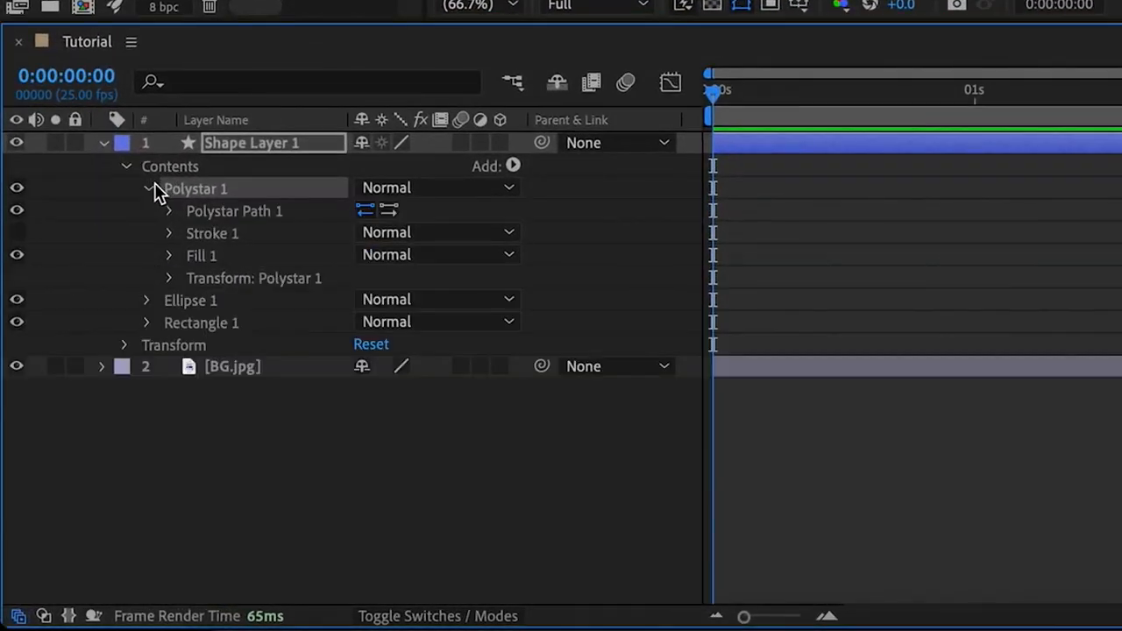
{"action": "left_click", "coordinate": [148, 300]}
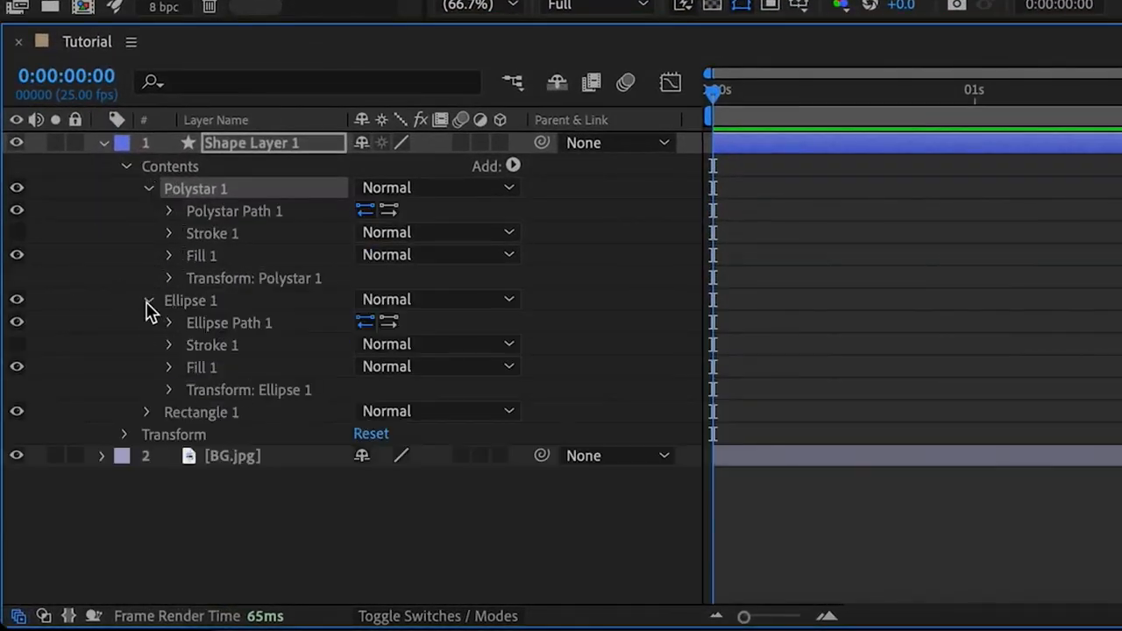
{"action": "left_click", "coordinate": [147, 413]}
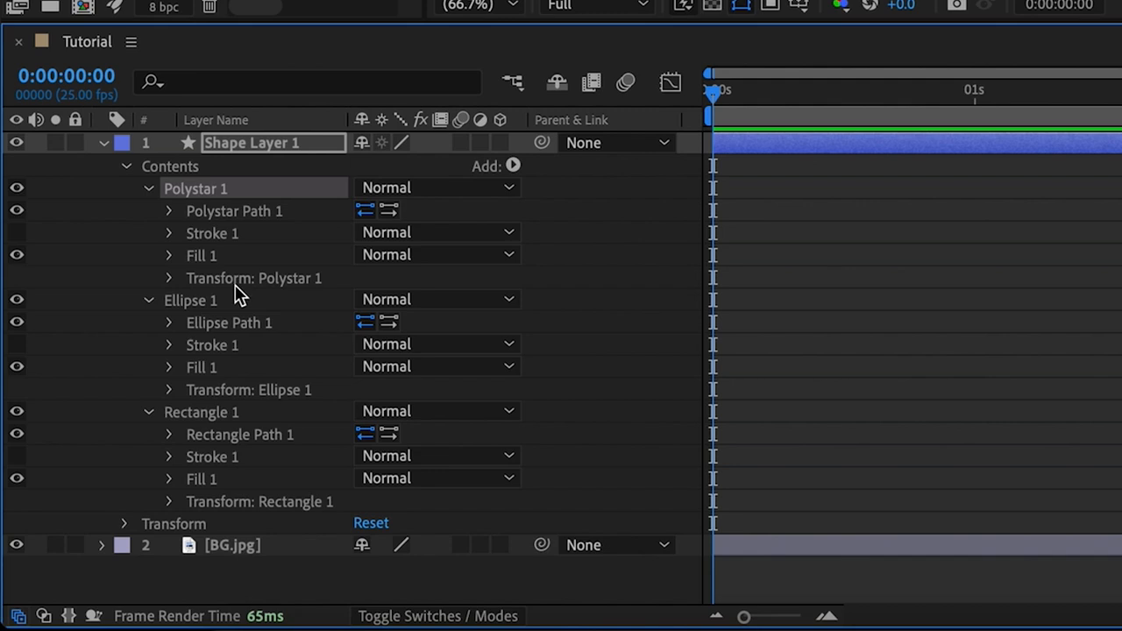
{"action": "left_click", "coordinate": [170, 278]}
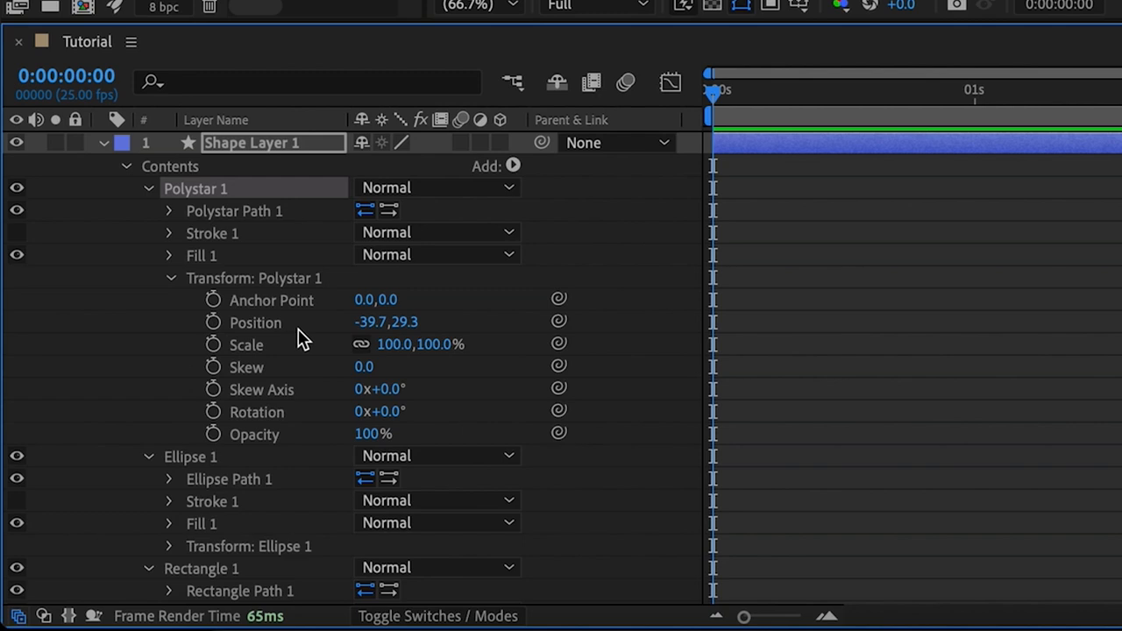
{"action": "left_click", "coordinate": [371, 324]}
{"action": "type", "text": "0"}
{"action": "left_click", "coordinate": [441, 325]}
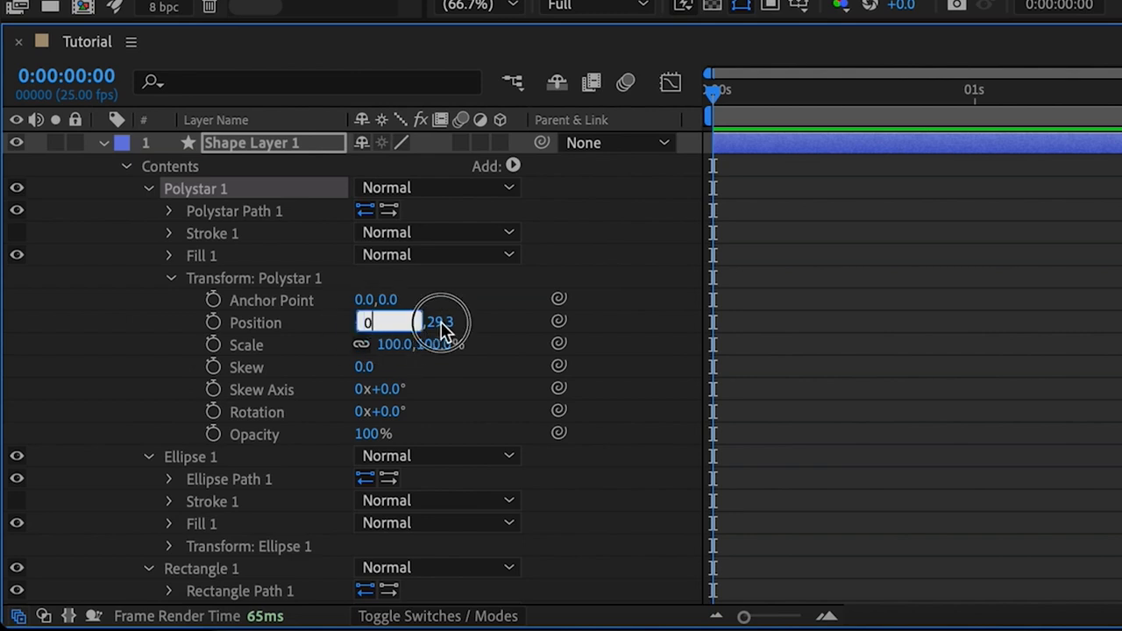
{"action": "left_click", "coordinate": [407, 322]}
{"action": "type", "text": "0"}
{"action": "key", "text": "Return"}
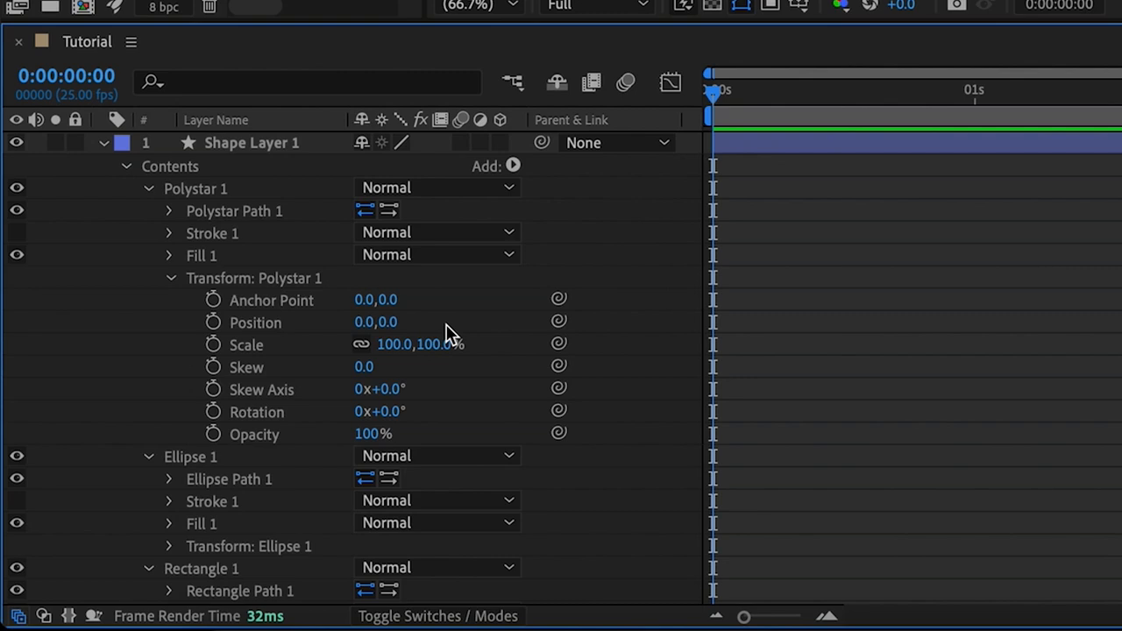
Step: Set Ellipse 1's transform position to 0,0
{"action": "left_click", "coordinate": [170, 280]}
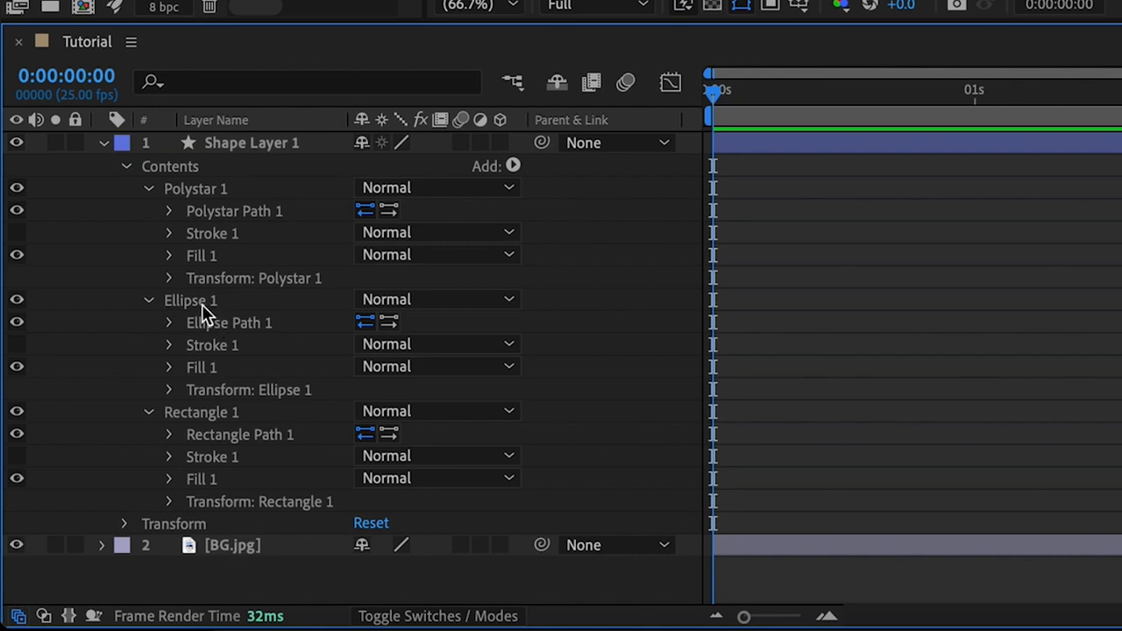
{"action": "left_click", "coordinate": [170, 393]}
{"action": "left_click", "coordinate": [371, 434]}
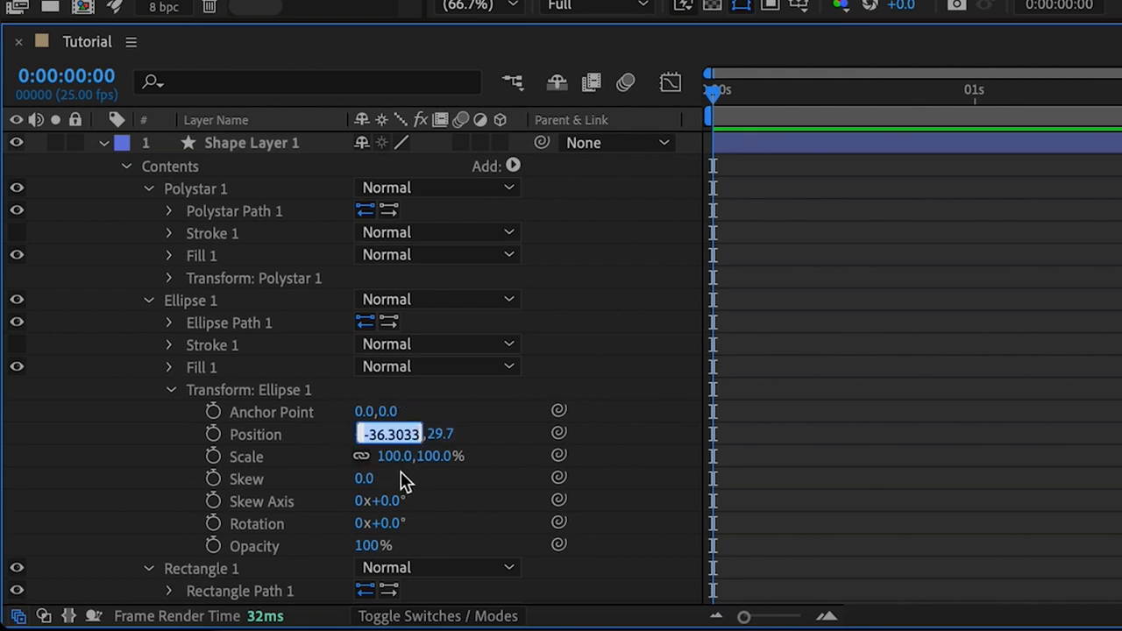
{"action": "type", "text": "0"}
{"action": "key", "text": "Return"}
{"action": "left_click", "coordinate": [414, 436]}
{"action": "type", "text": "0"}
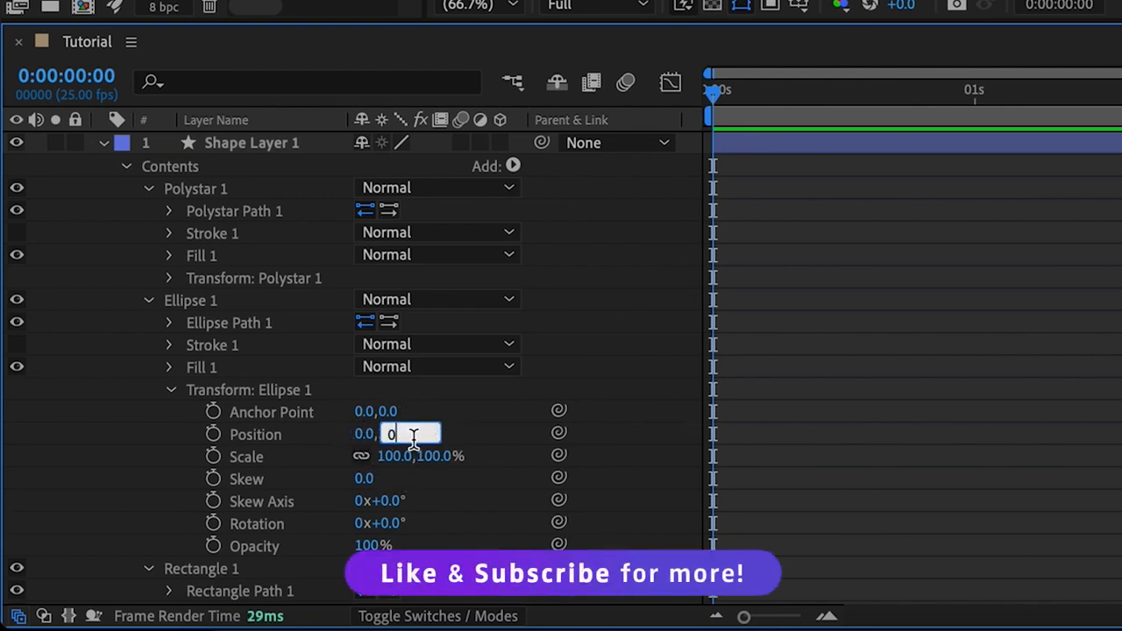
{"action": "left_click", "coordinate": [446, 437]}
{"action": "left_click", "coordinate": [172, 392]}
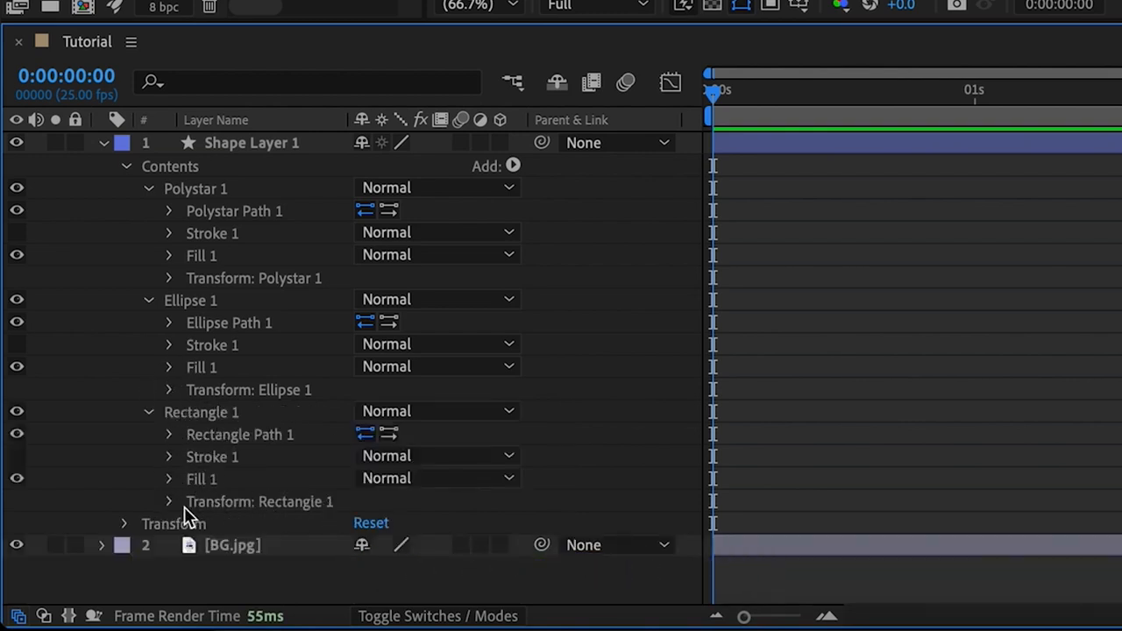
Step: Set Rectangle 1's transform position to 0,0
{"action": "left_click", "coordinate": [171, 503]}
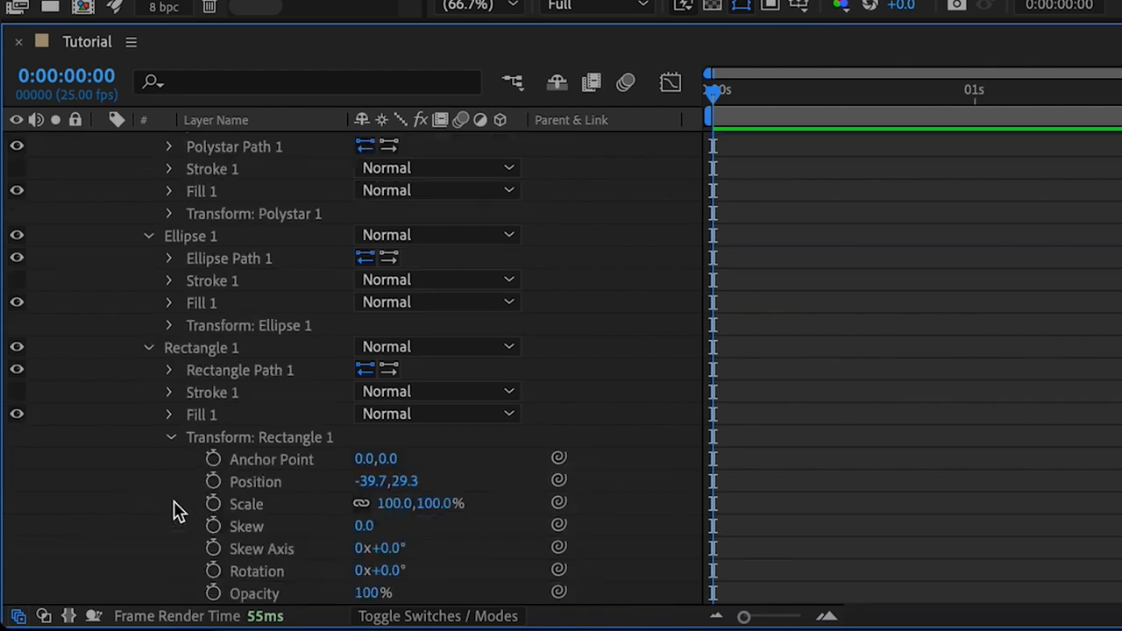
{"action": "left_click", "coordinate": [372, 481]}
{"action": "type", "text": "0"}
{"action": "left_click", "coordinate": [496, 483]}
{"action": "left_click", "coordinate": [394, 482]}
{"action": "type", "text": "0"}
{"action": "left_click", "coordinate": [473, 487]}
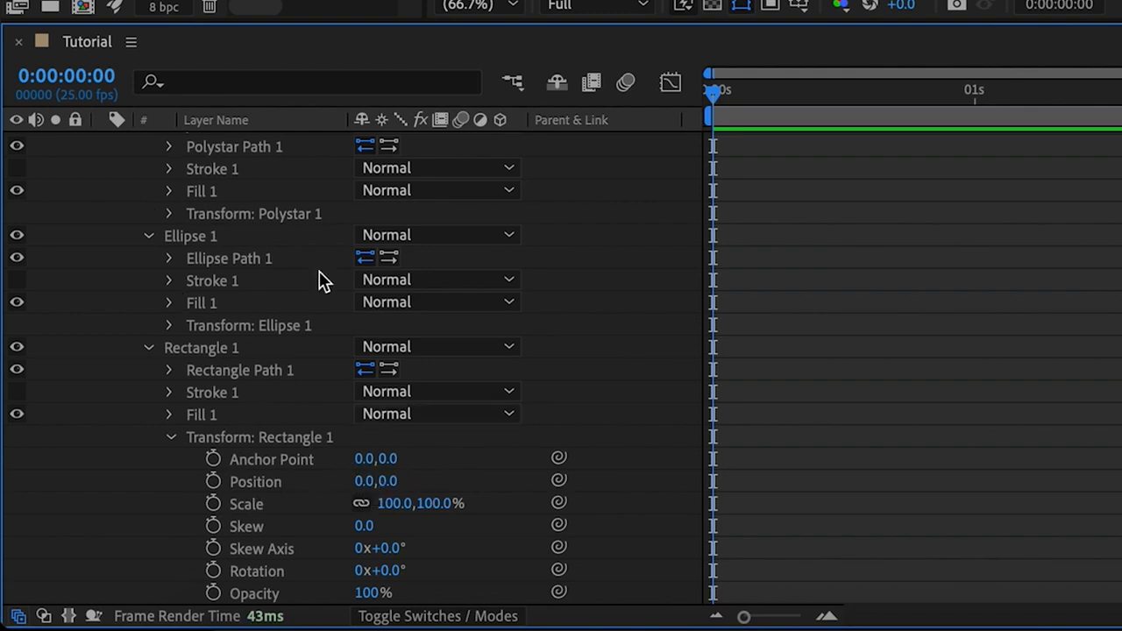
{"action": "left_click", "coordinate": [168, 438]}
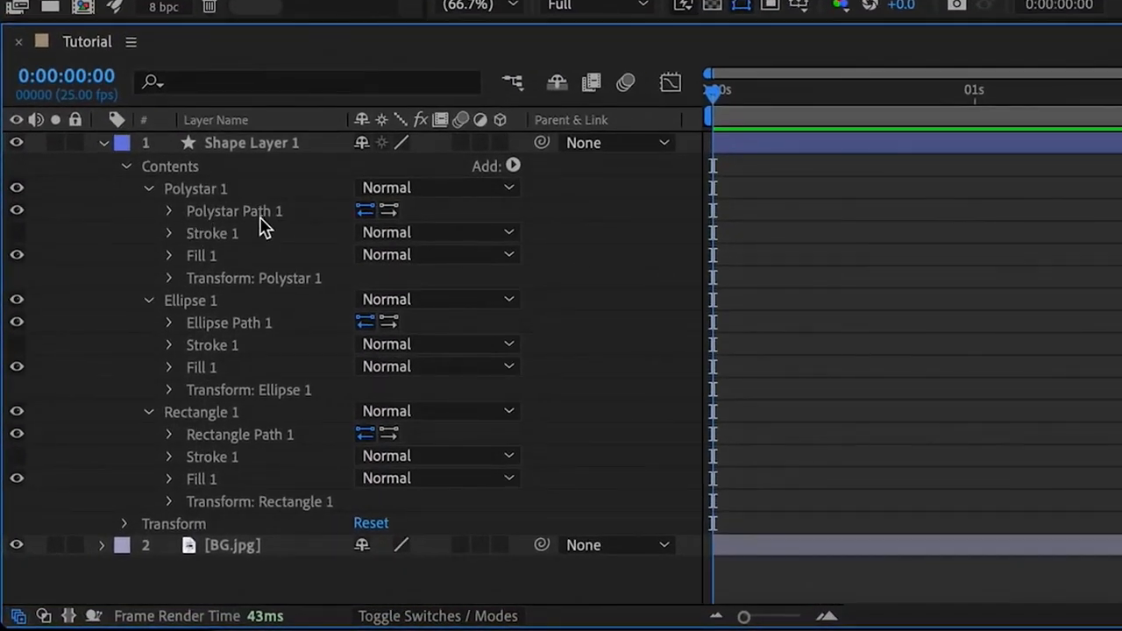
Step: Expand Polystar Path 1 to show the polygon's path properties
{"action": "left_click", "coordinate": [169, 212]}
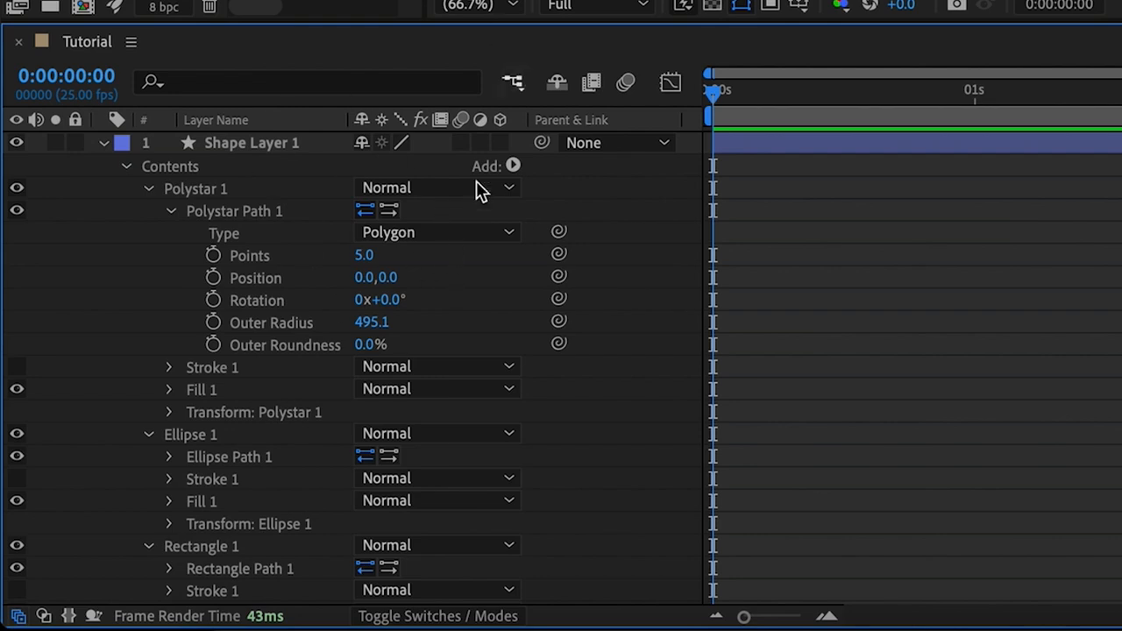
{"action": "left_click", "coordinate": [237, 213]}
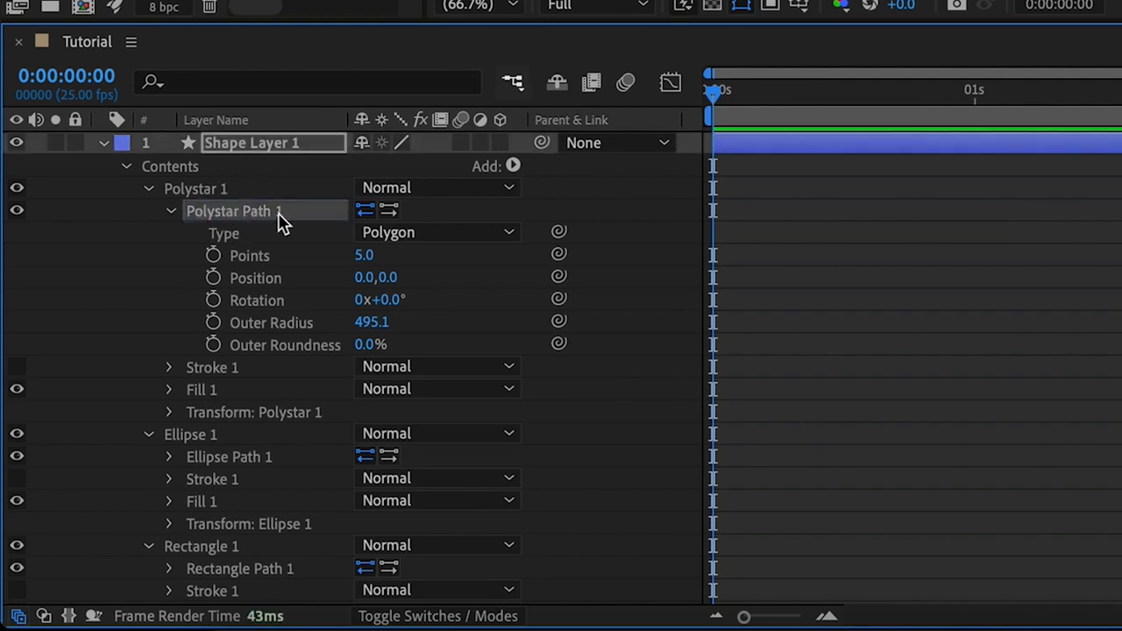
Step: Convert the Polystar path to a Bezier path and set a Path keyframe at the start of the timeline
{"action": "right_click", "coordinate": [250, 220]}
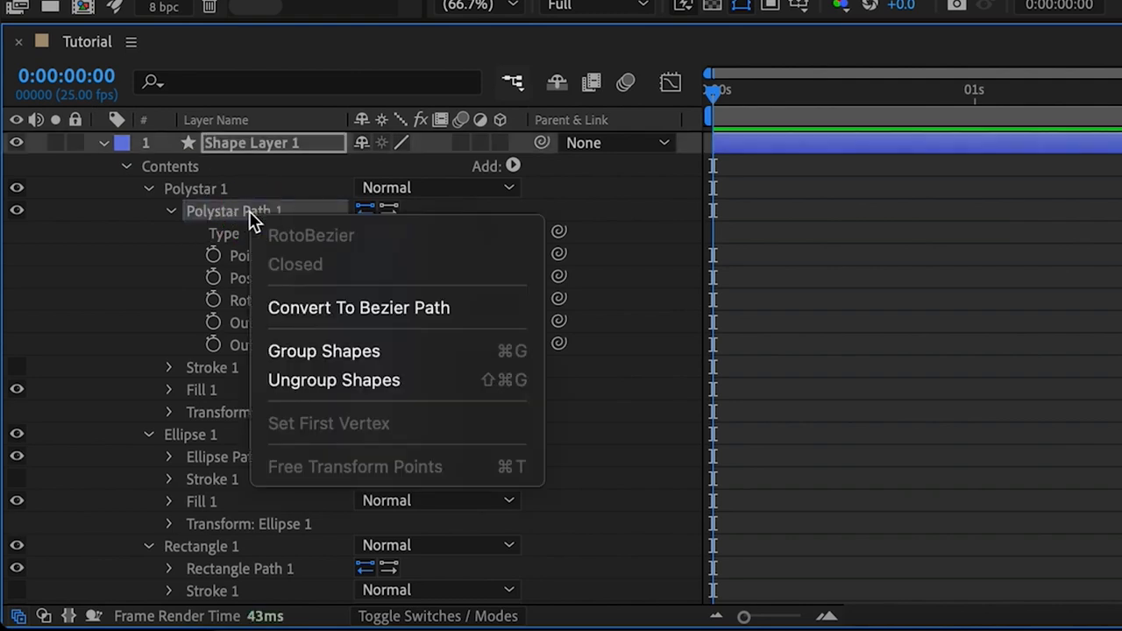
{"action": "left_click", "coordinate": [324, 307]}
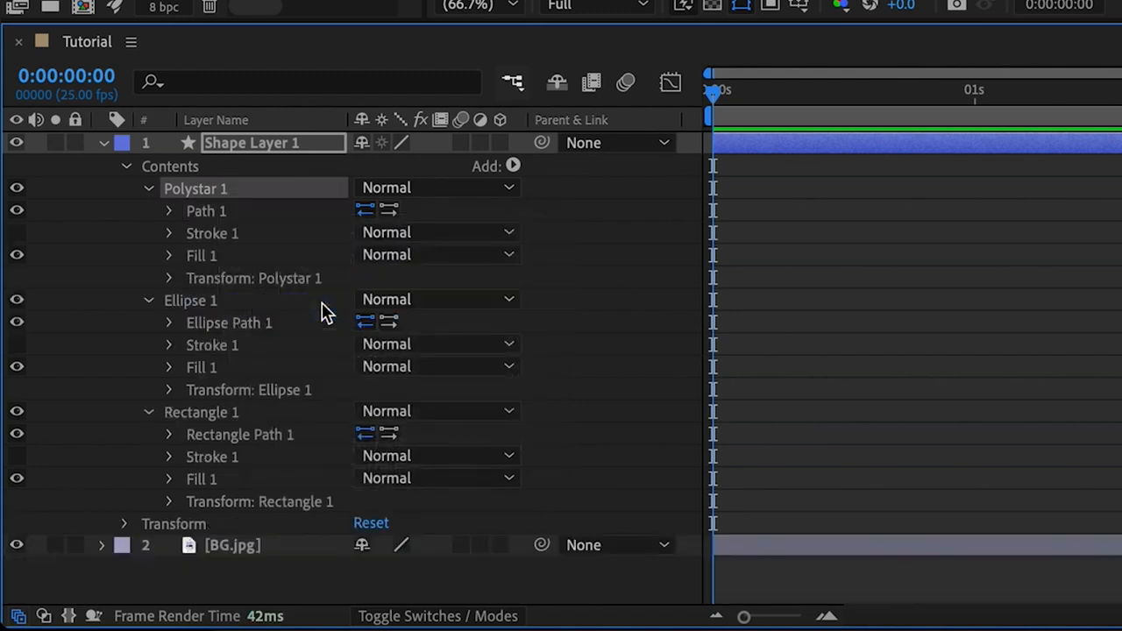
{"action": "left_click", "coordinate": [169, 210]}
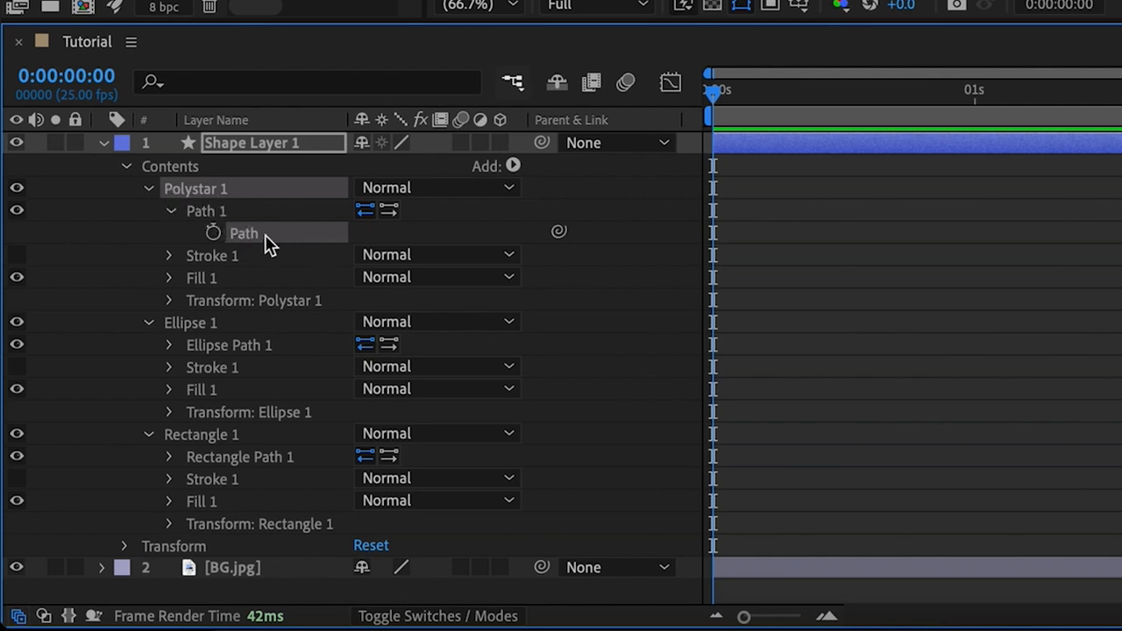
{"action": "left_click", "coordinate": [213, 234]}
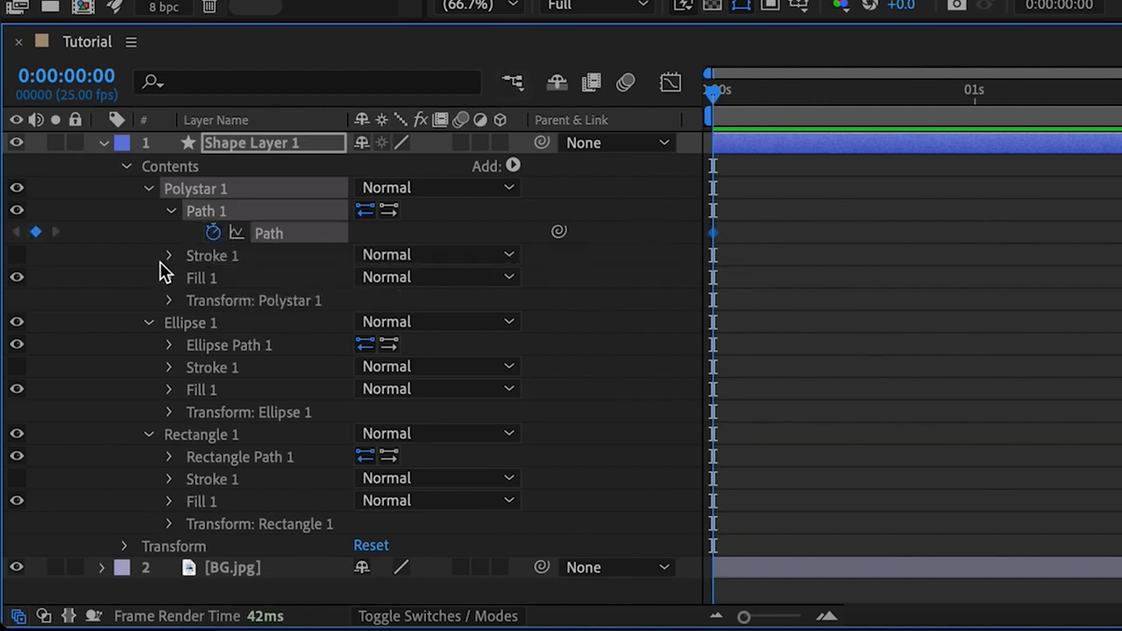
{"action": "left_click", "coordinate": [169, 212]}
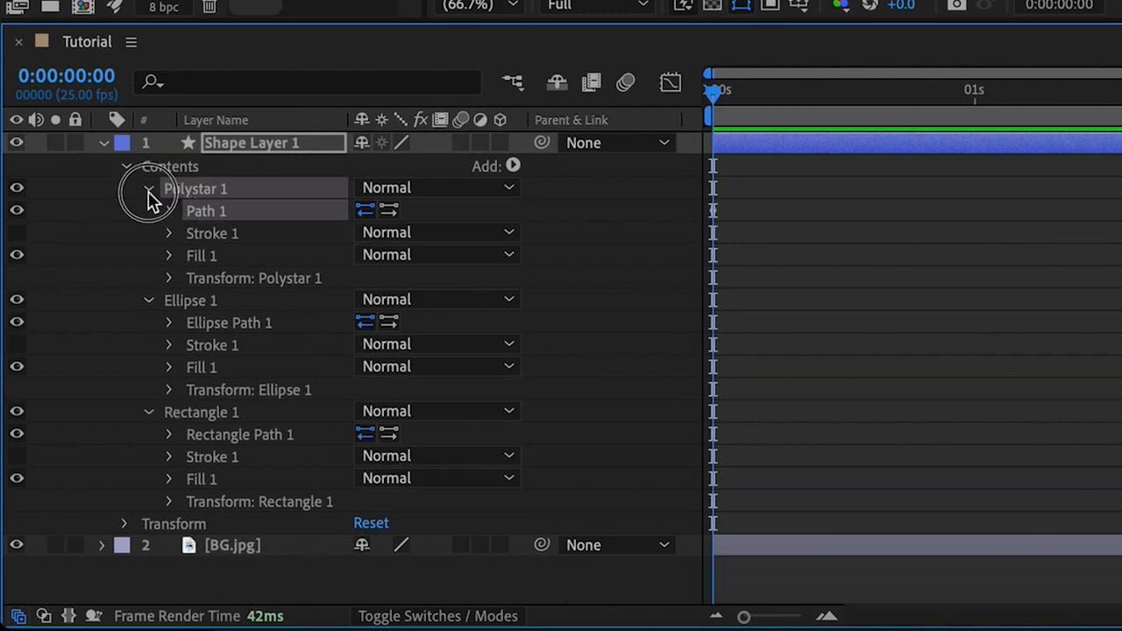
{"action": "left_click", "coordinate": [149, 190]}
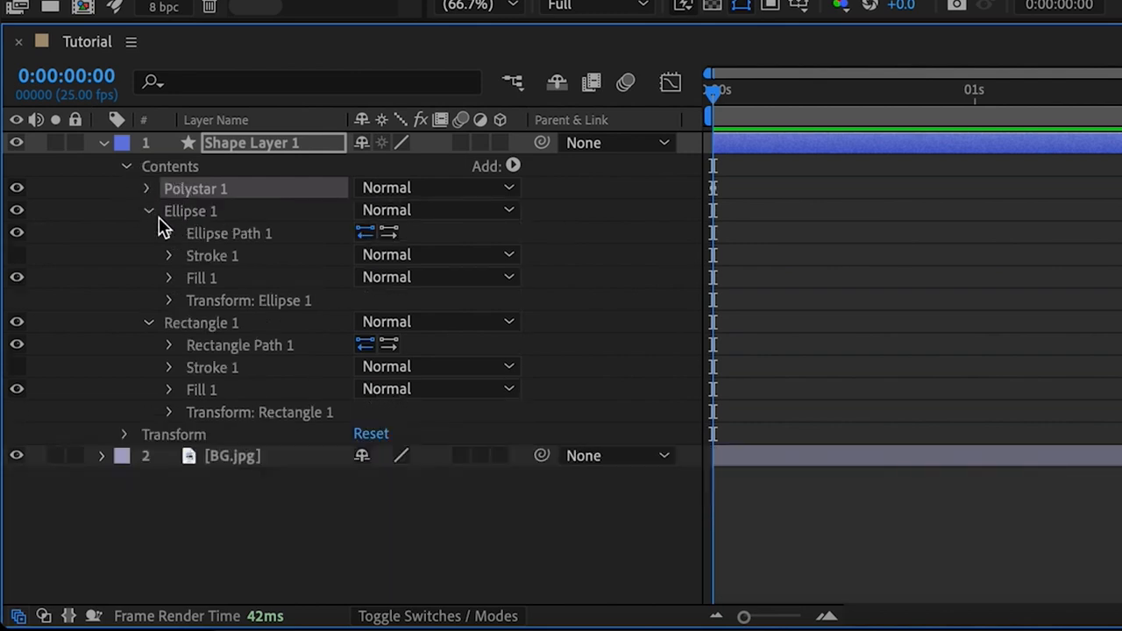
Step: Convert Ellipse Path 1 to a Bezier path and set a Path keyframe at 0:00:00:00
{"action": "left_click", "coordinate": [205, 235]}
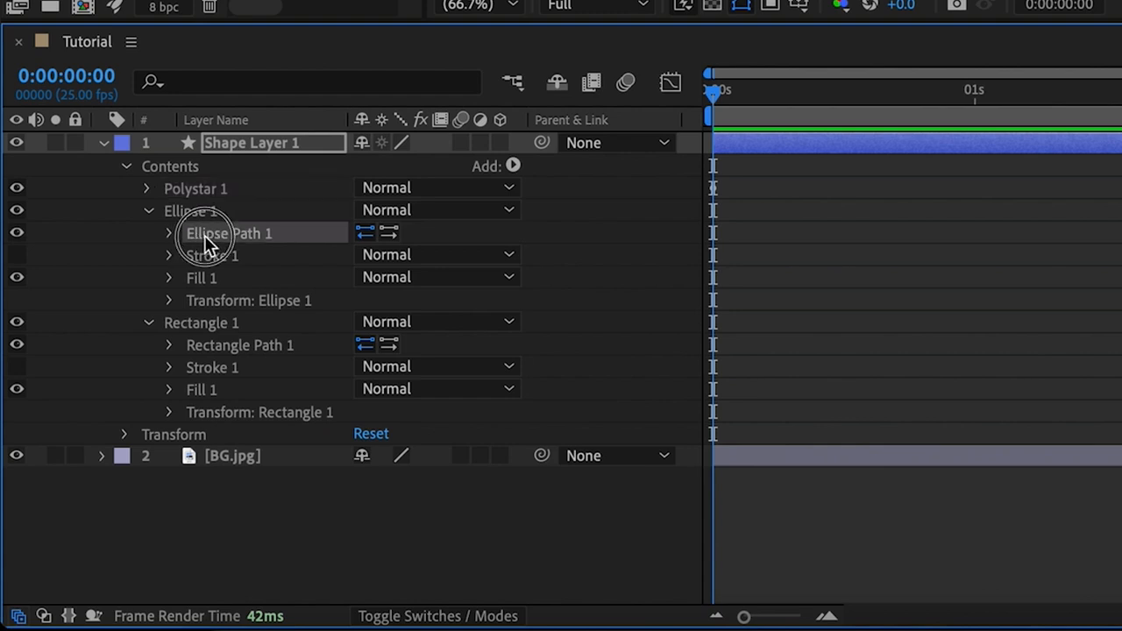
{"action": "left_click", "coordinate": [169, 233]}
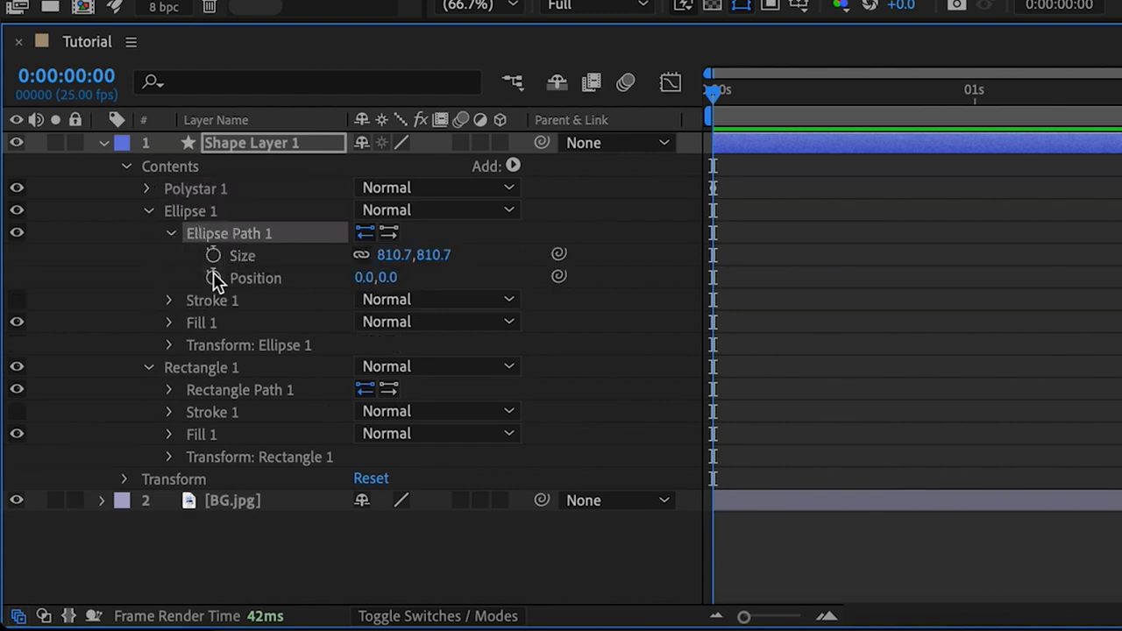
{"action": "right_click", "coordinate": [208, 237]}
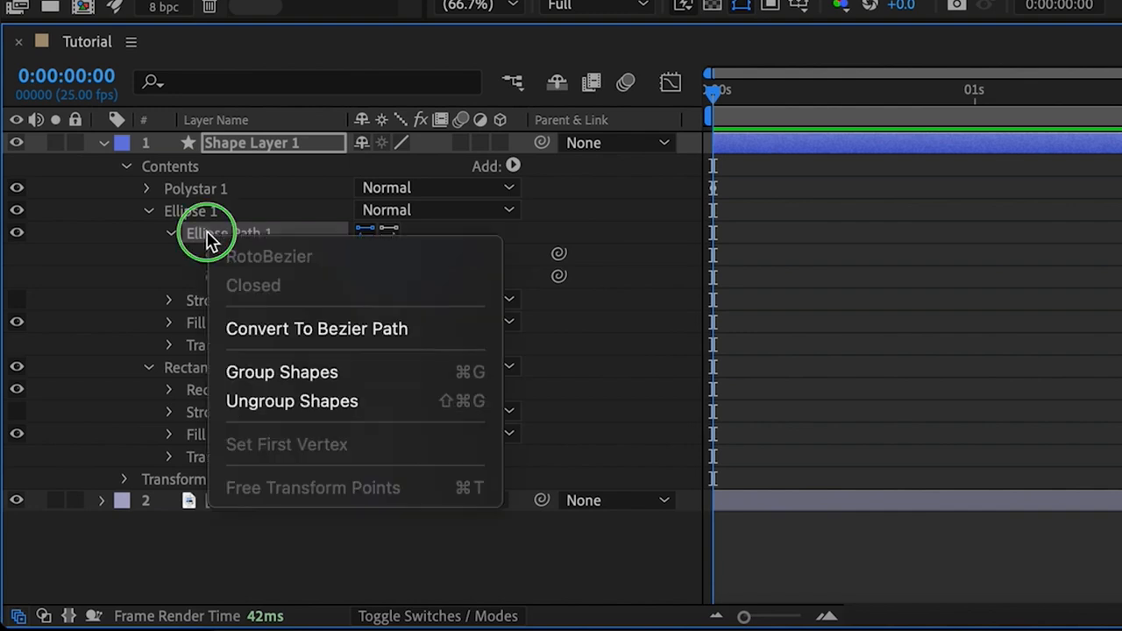
{"action": "left_click", "coordinate": [275, 331]}
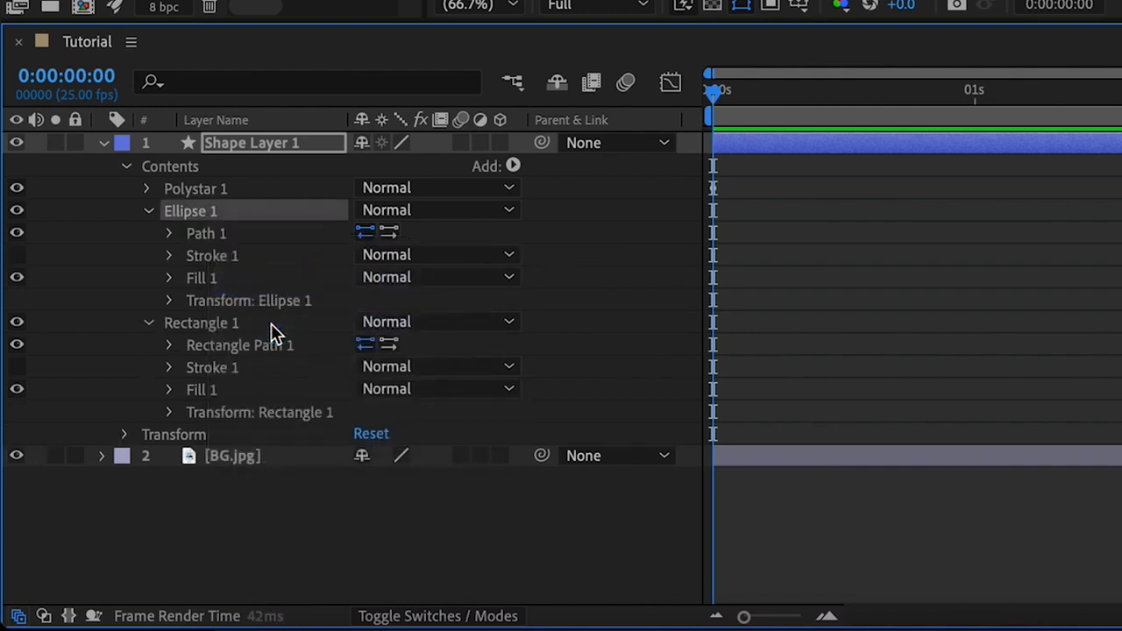
{"action": "left_click", "coordinate": [172, 234]}
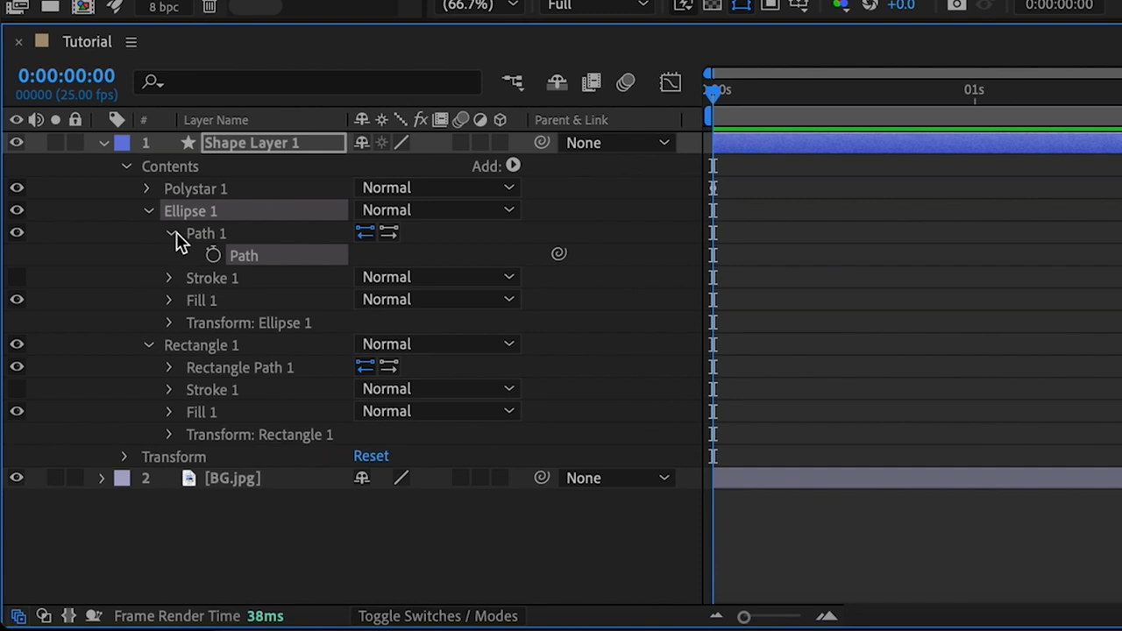
{"action": "left_click", "coordinate": [214, 255]}
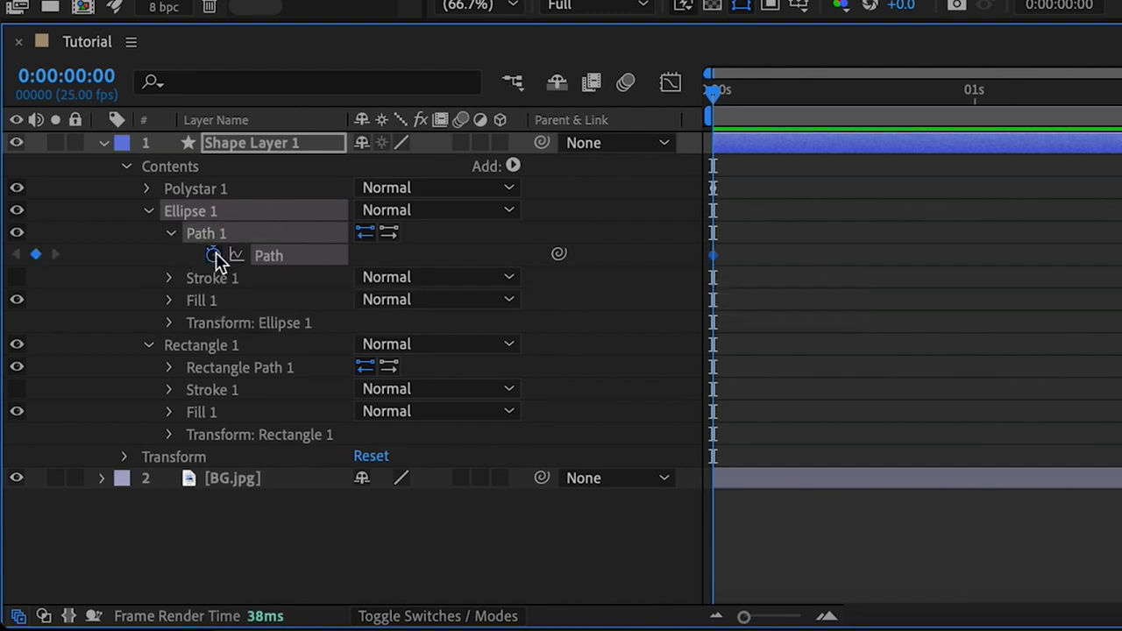
{"action": "left_click", "coordinate": [170, 234]}
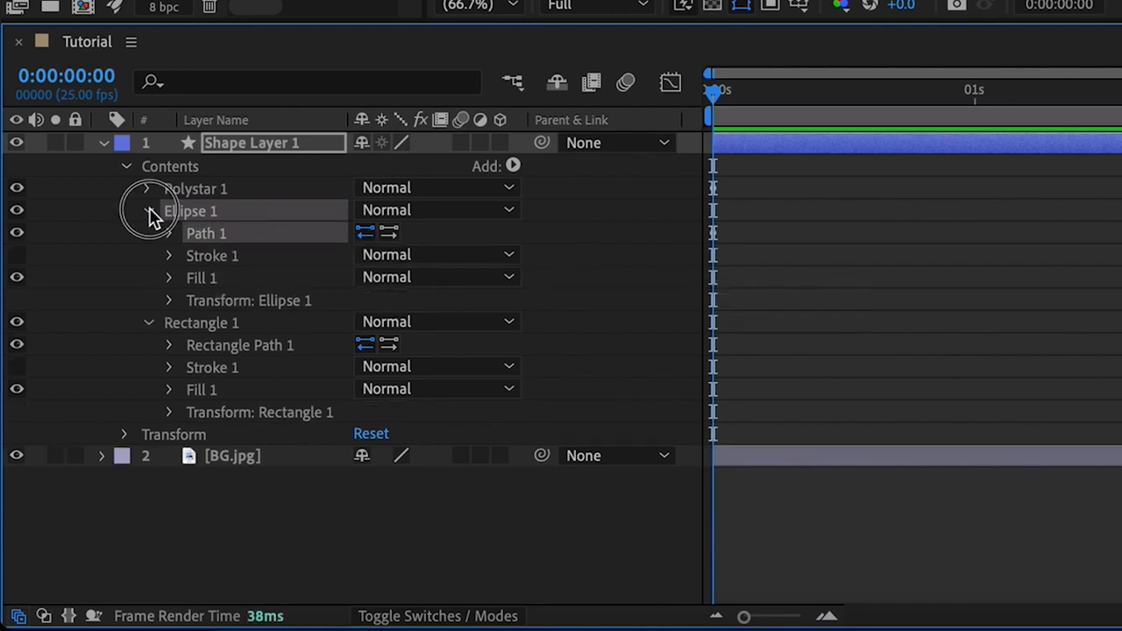
{"action": "left_click", "coordinate": [149, 211]}
Step: Convert Rectangle Path 1 to a Bezier path and set a Path keyframe at 0:00:00:00
{"action": "left_click", "coordinate": [170, 256]}
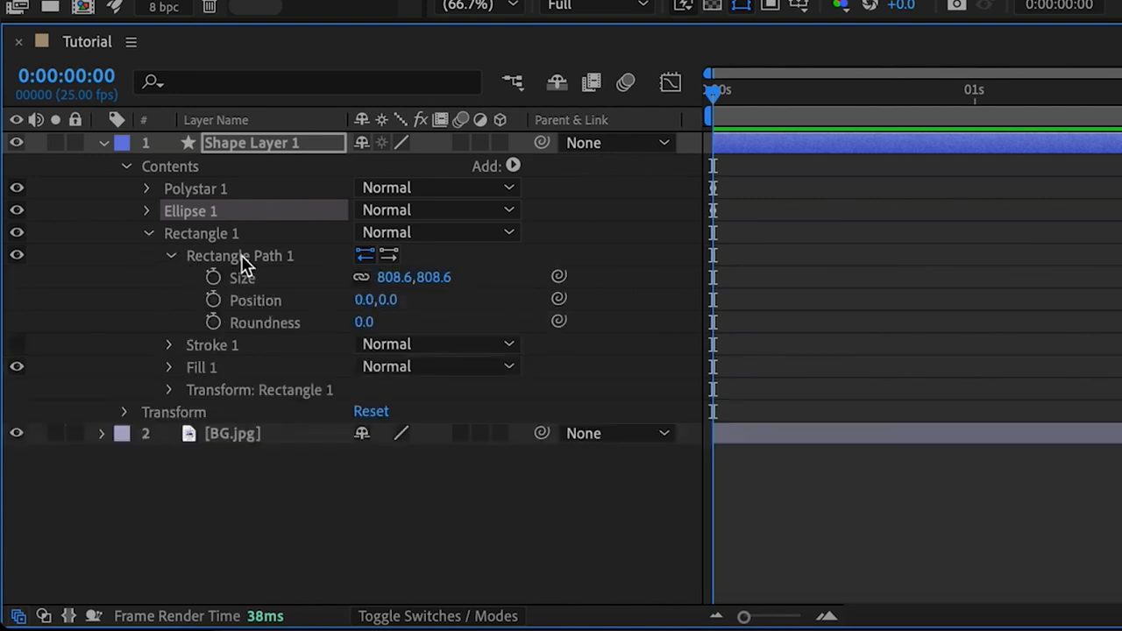
{"action": "right_click", "coordinate": [241, 255]}
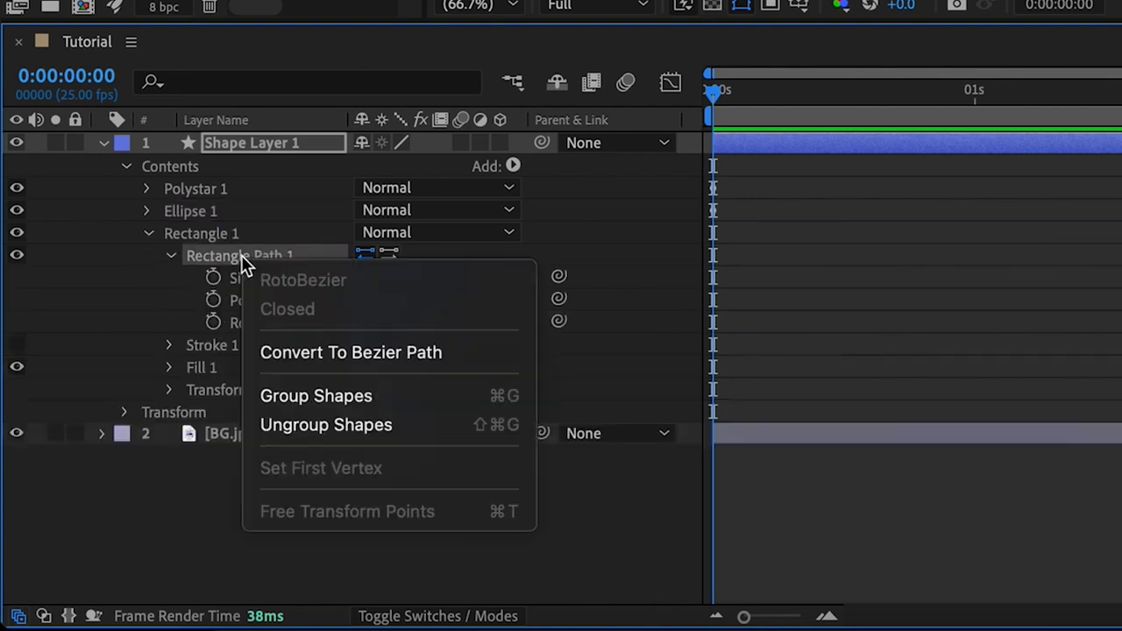
{"action": "left_click", "coordinate": [303, 352]}
{"action": "left_click", "coordinate": [172, 256]}
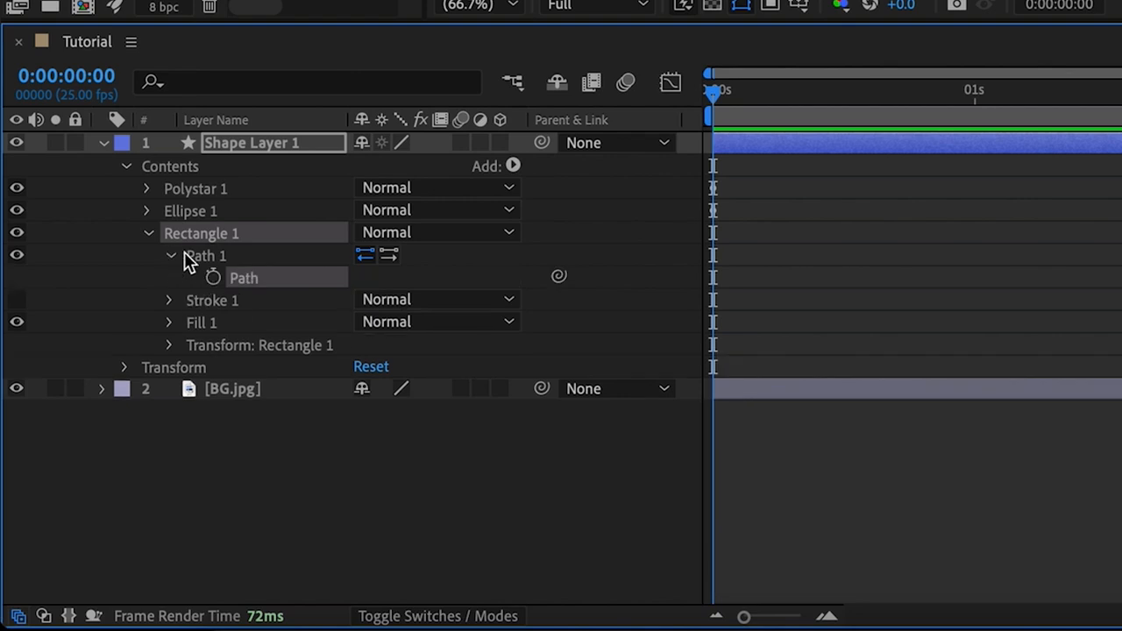
{"action": "left_click", "coordinate": [216, 276]}
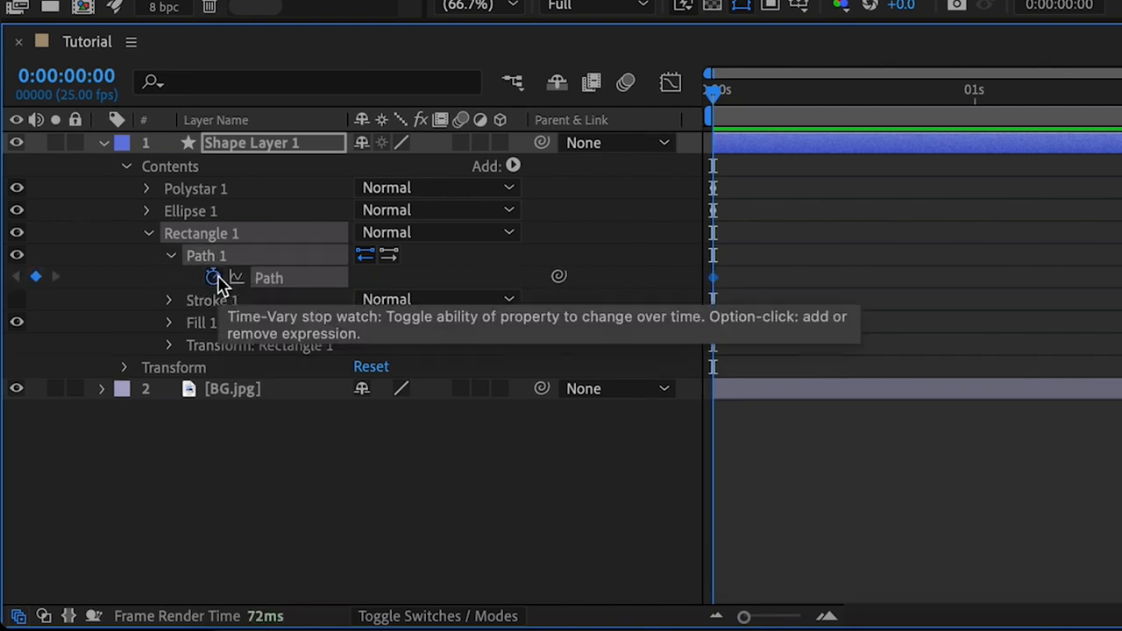
{"action": "left_click", "coordinate": [171, 256]}
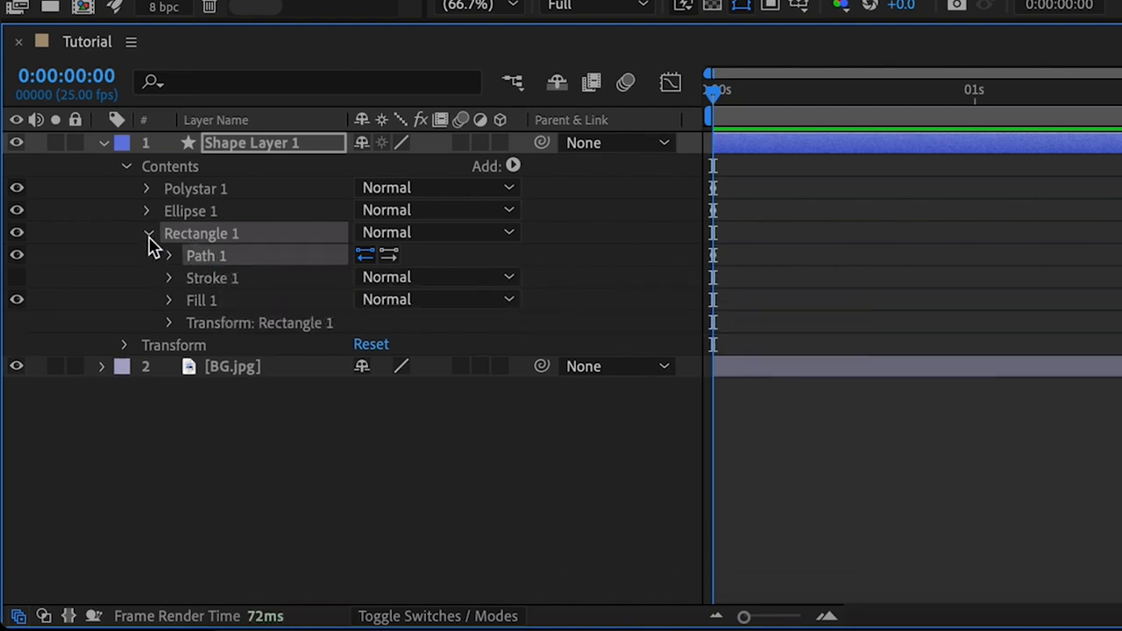
{"action": "left_click", "coordinate": [146, 233]}
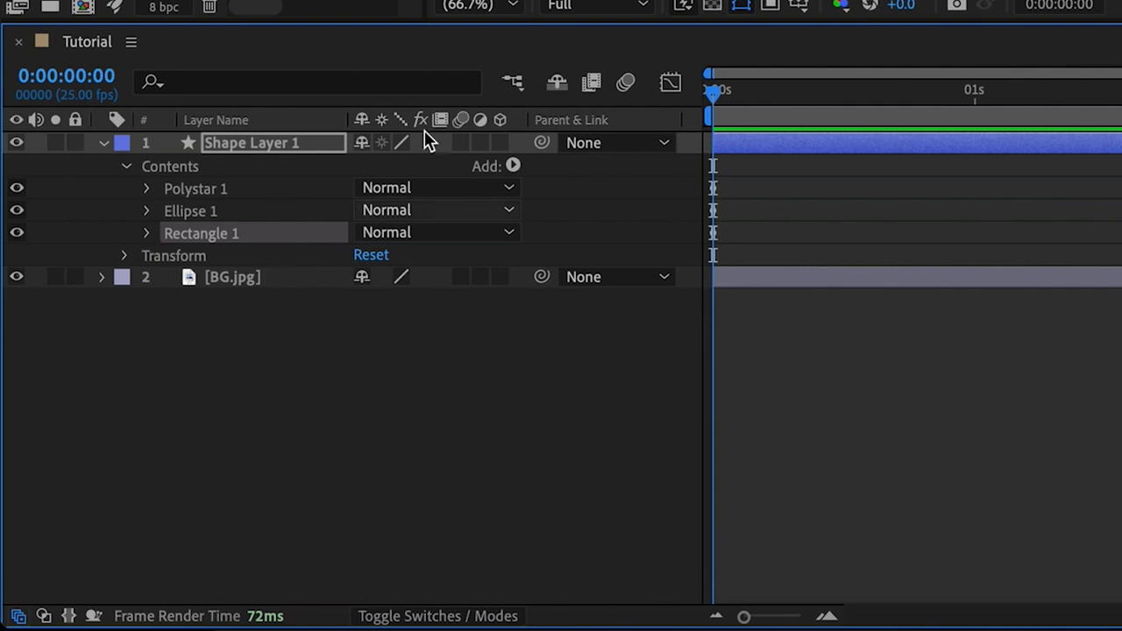
Step: Display only the shape layer's keyframed Path properties and review the starting keyframes of the three groups
{"action": "left_click", "coordinate": [235, 148]}
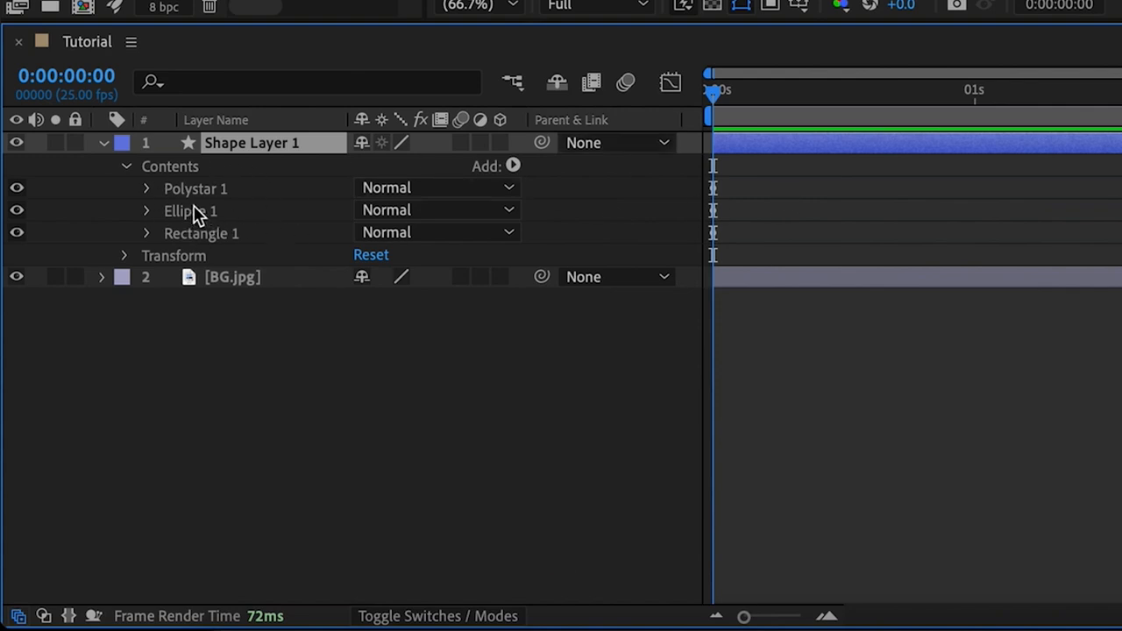
{"action": "key", "text": "u"}
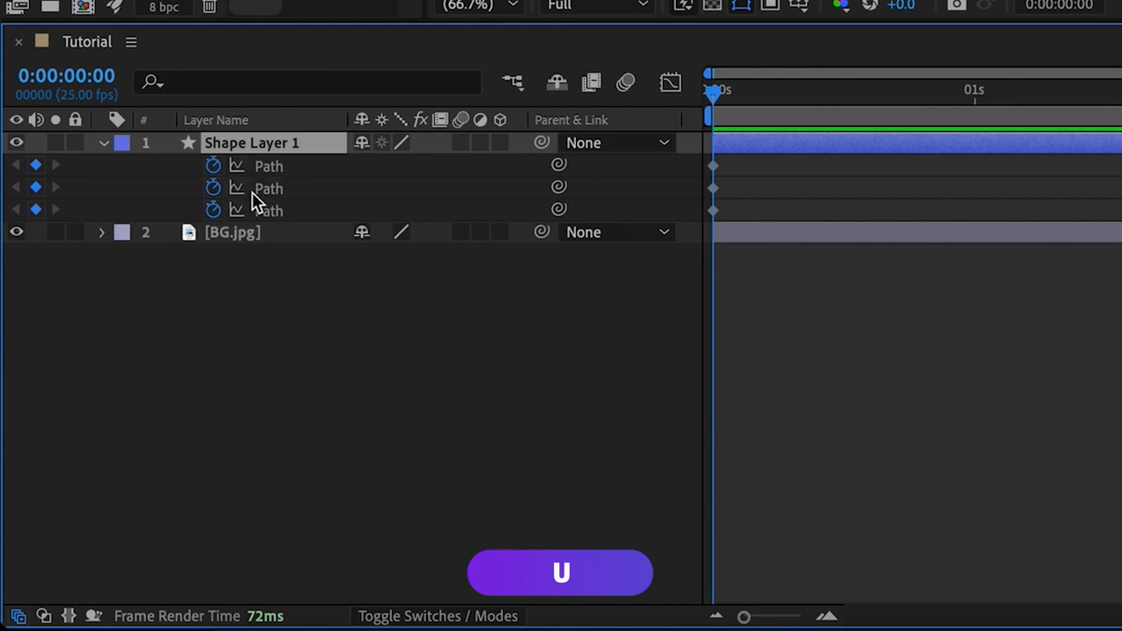
{"action": "left_click", "coordinate": [713, 166]}
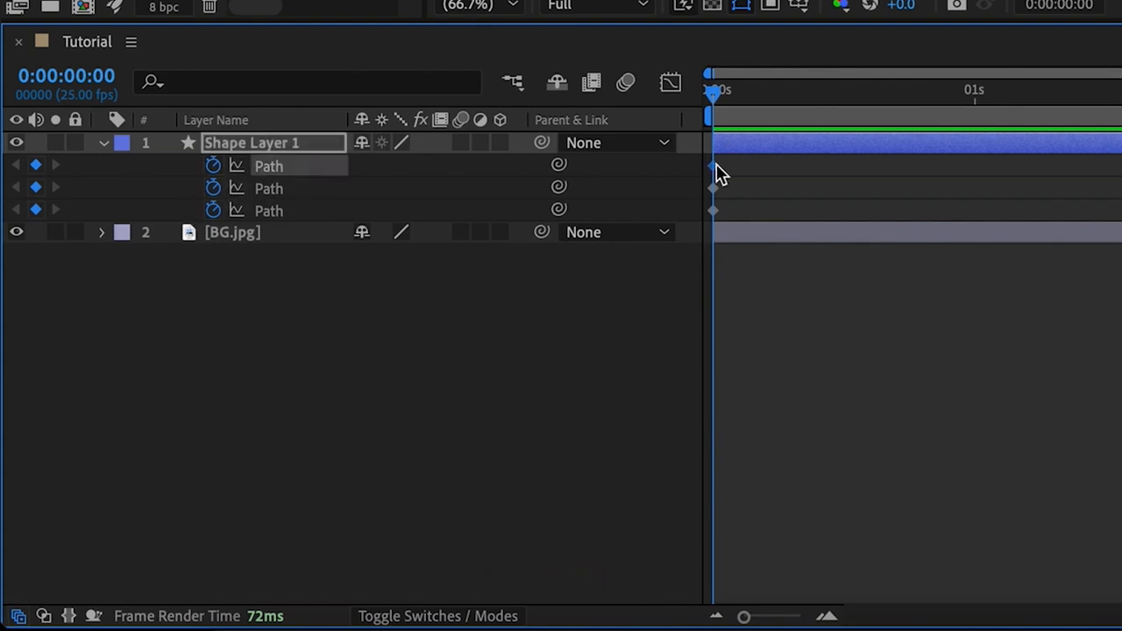
{"action": "left_click", "coordinate": [714, 187]}
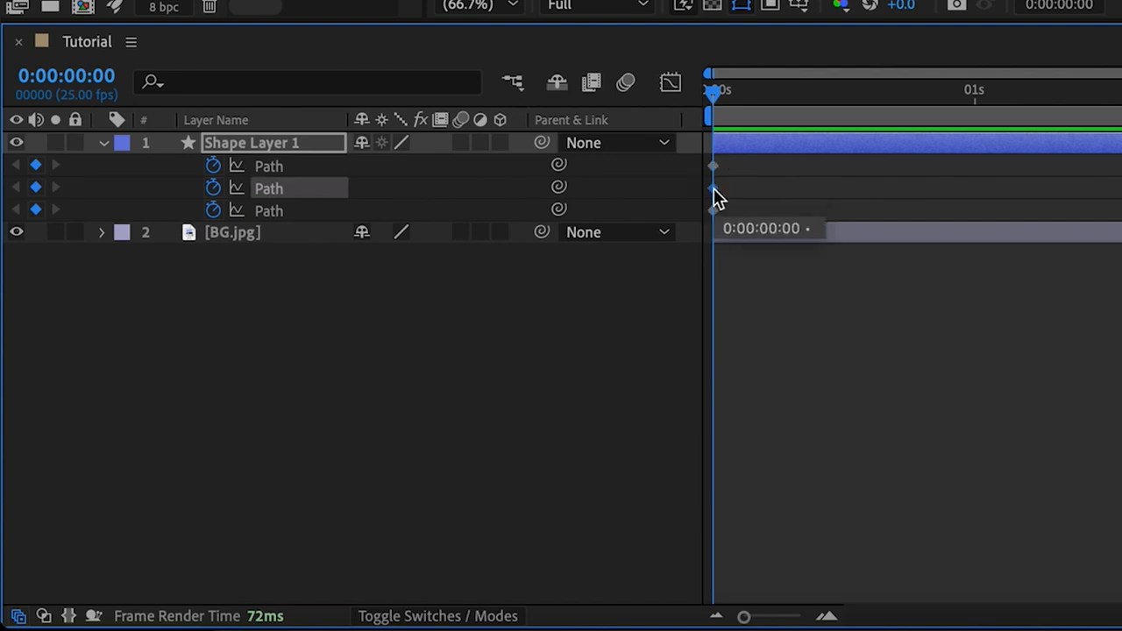
{"action": "left_click", "coordinate": [714, 209]}
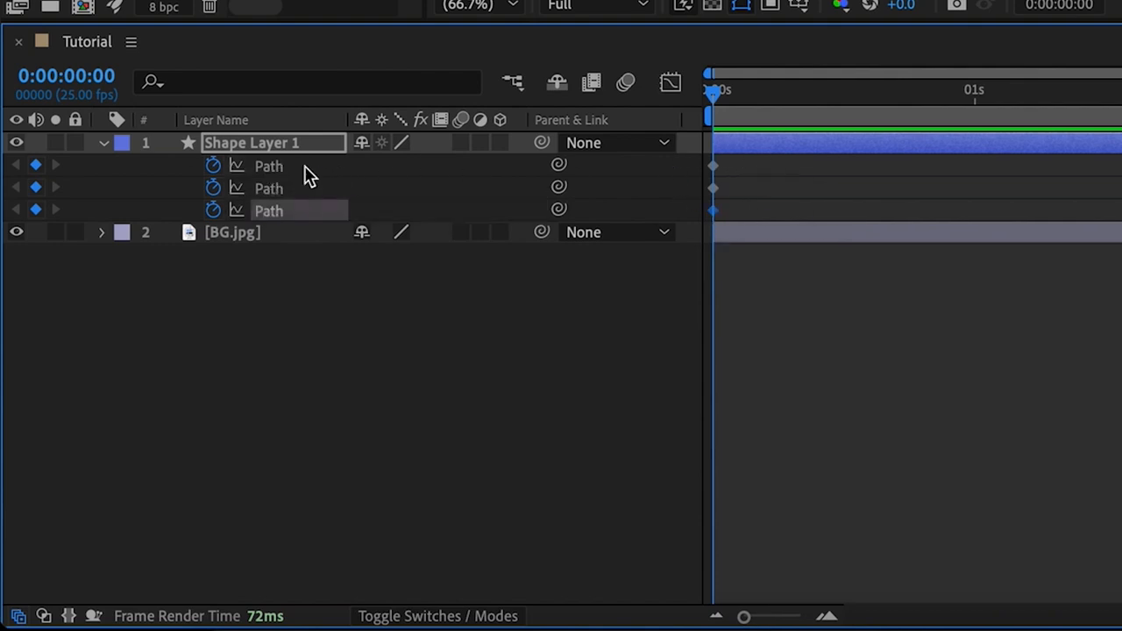
{"action": "left_click", "coordinate": [104, 142]}
{"action": "left_click", "coordinate": [104, 143]}
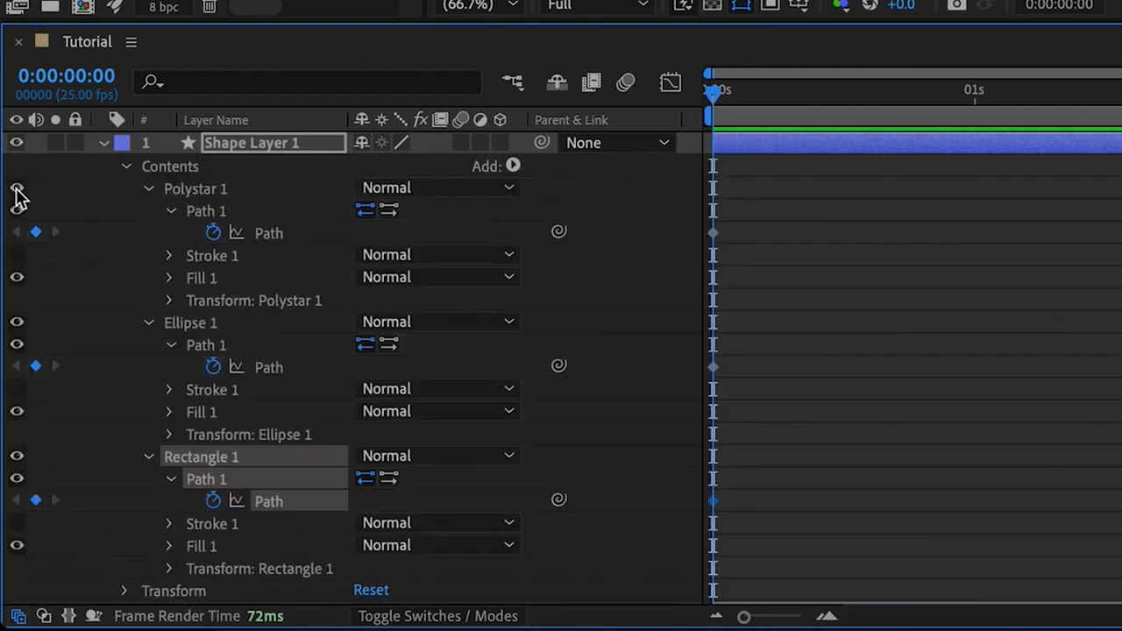
{"action": "left_click", "coordinate": [149, 188]}
{"action": "left_click", "coordinate": [149, 212]}
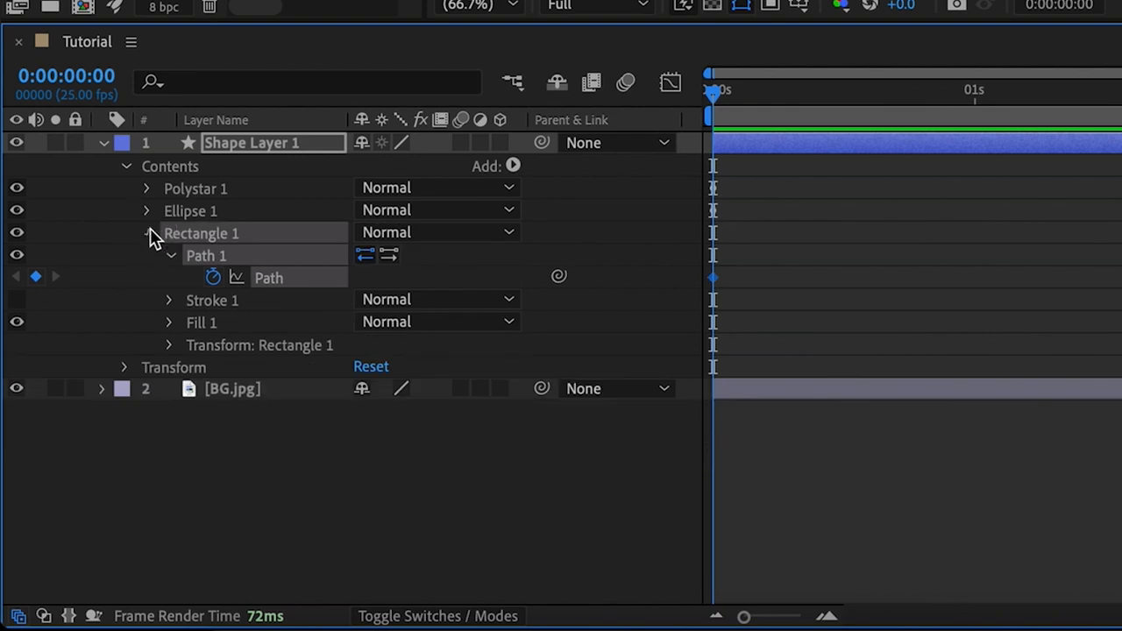
{"action": "left_click", "coordinate": [150, 234]}
Step: Turn off the visibility of the Polystar 1 group and select Ellipse 1
{"action": "left_click", "coordinate": [198, 195]}
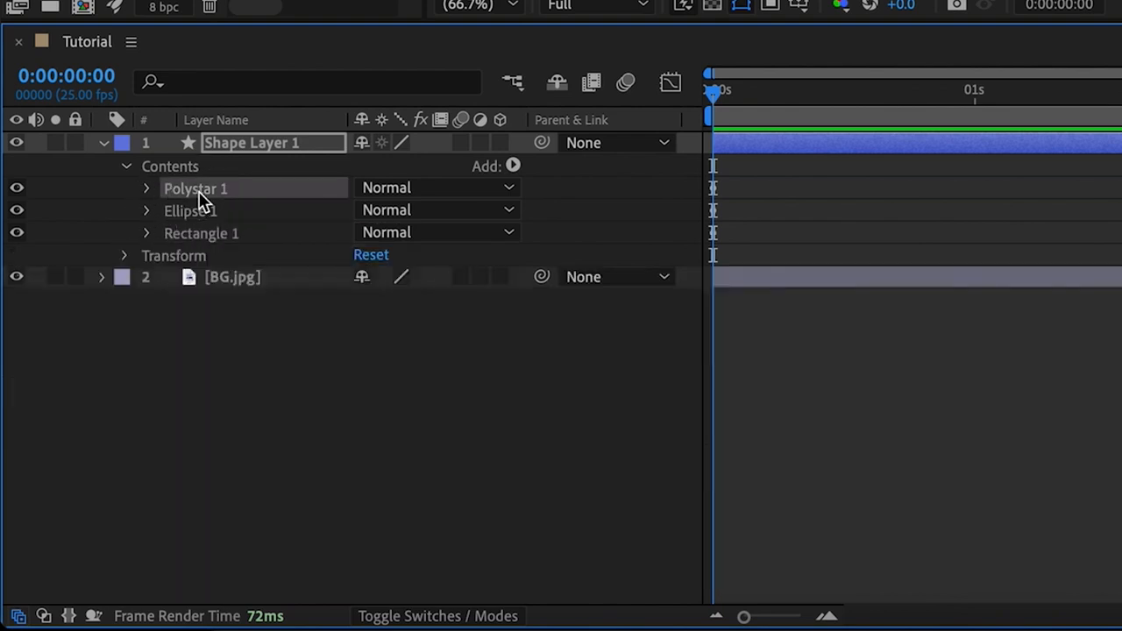
{"action": "left_click", "coordinate": [16, 188]}
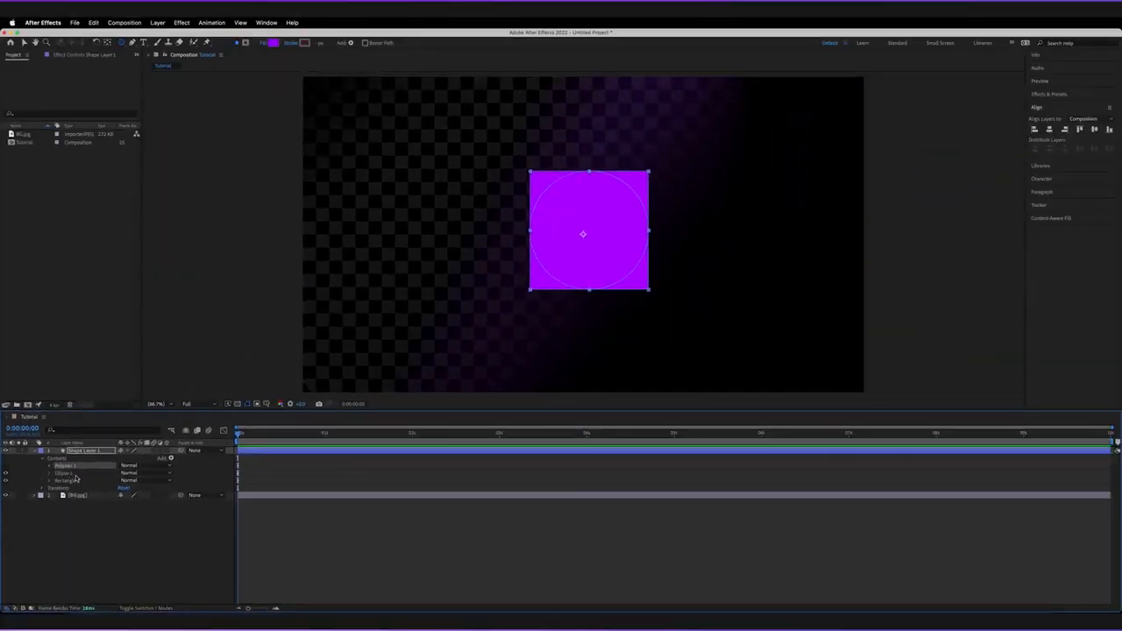
{"action": "left_click", "coordinate": [64, 474]}
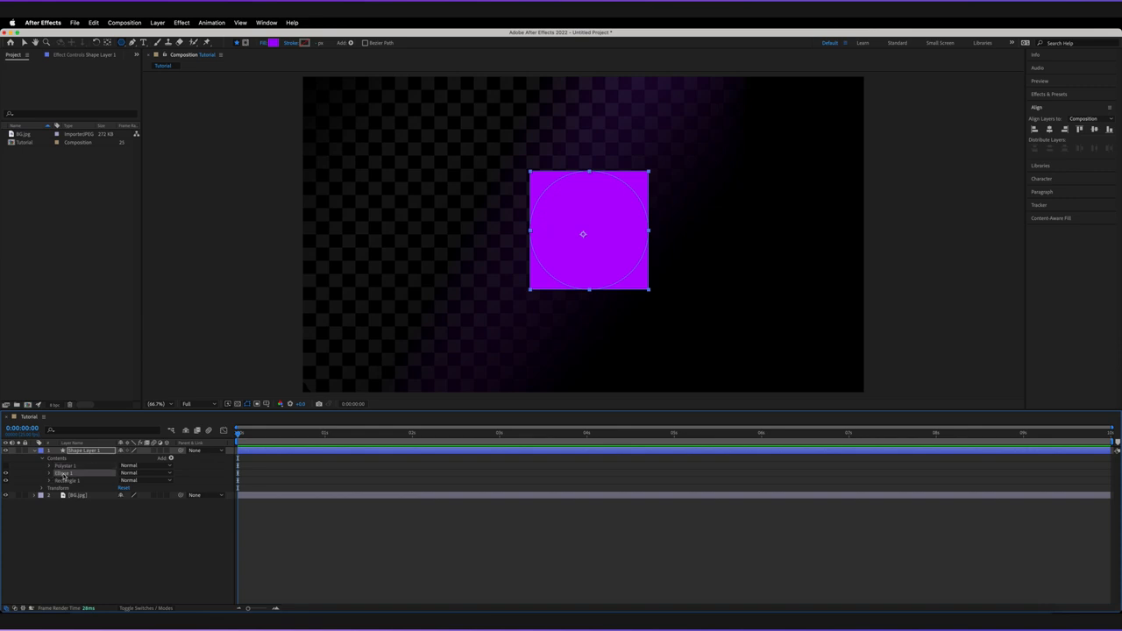
Step: Reveal the keyframed Path properties again and copy the ellipse's Path keyframe at 0:00:00:00
{"action": "key", "text": "u"}
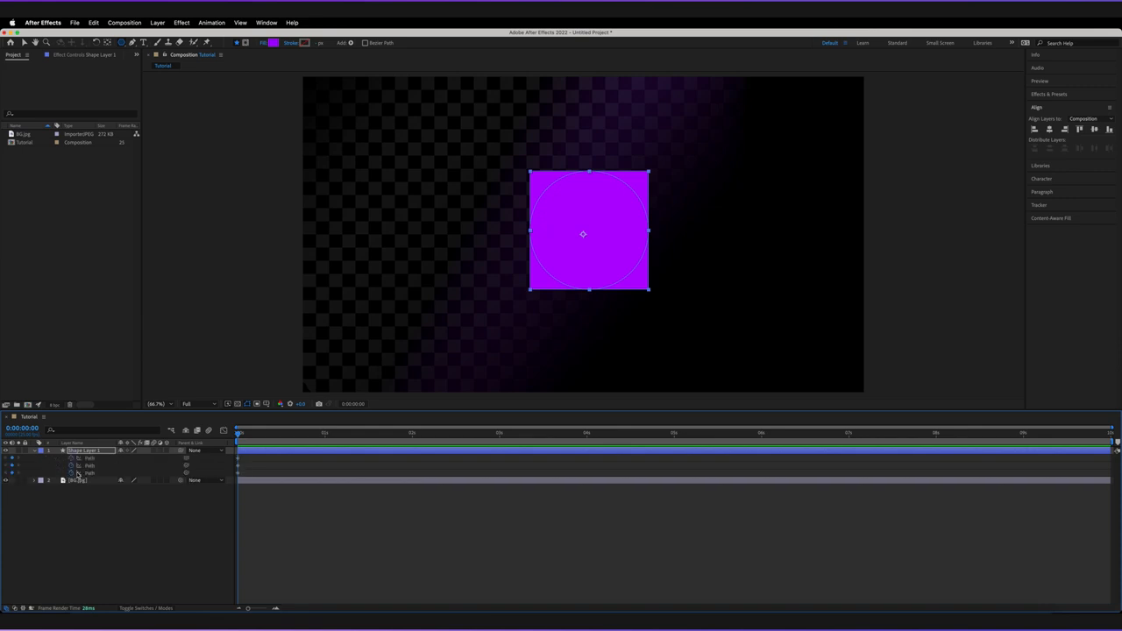
{"action": "left_click", "coordinate": [90, 465]}
{"action": "left_click", "coordinate": [91, 473]}
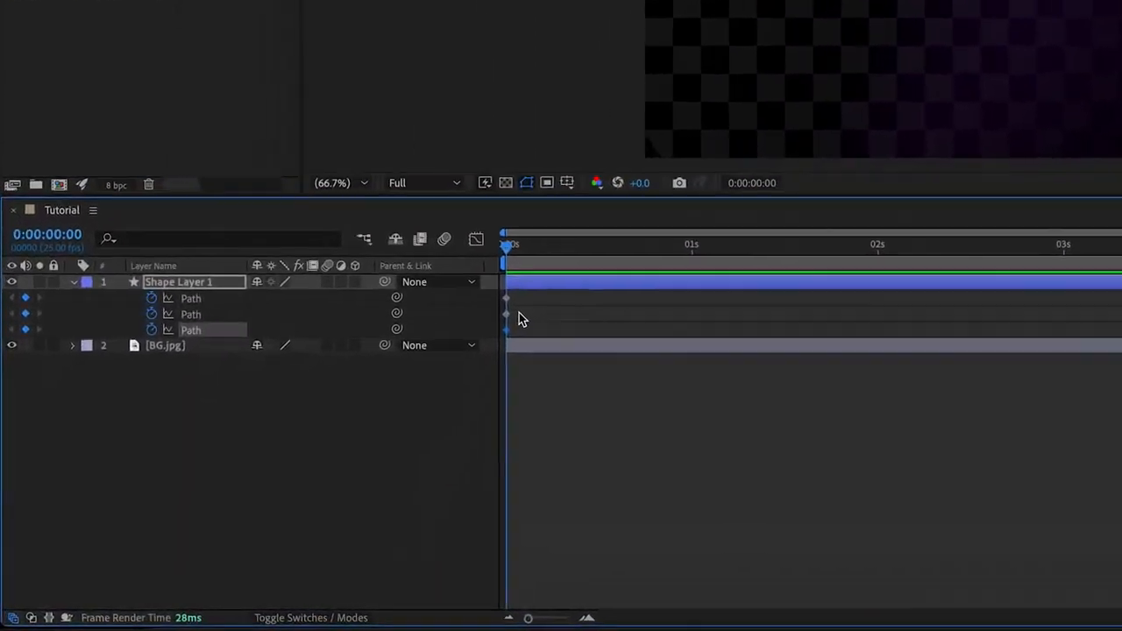
{"action": "left_click_drag", "start_coordinate": [243, 464], "coordinate": [234, 468]}
{"action": "left_click_drag", "start_coordinate": [586, 274], "coordinate": [580, 278]}
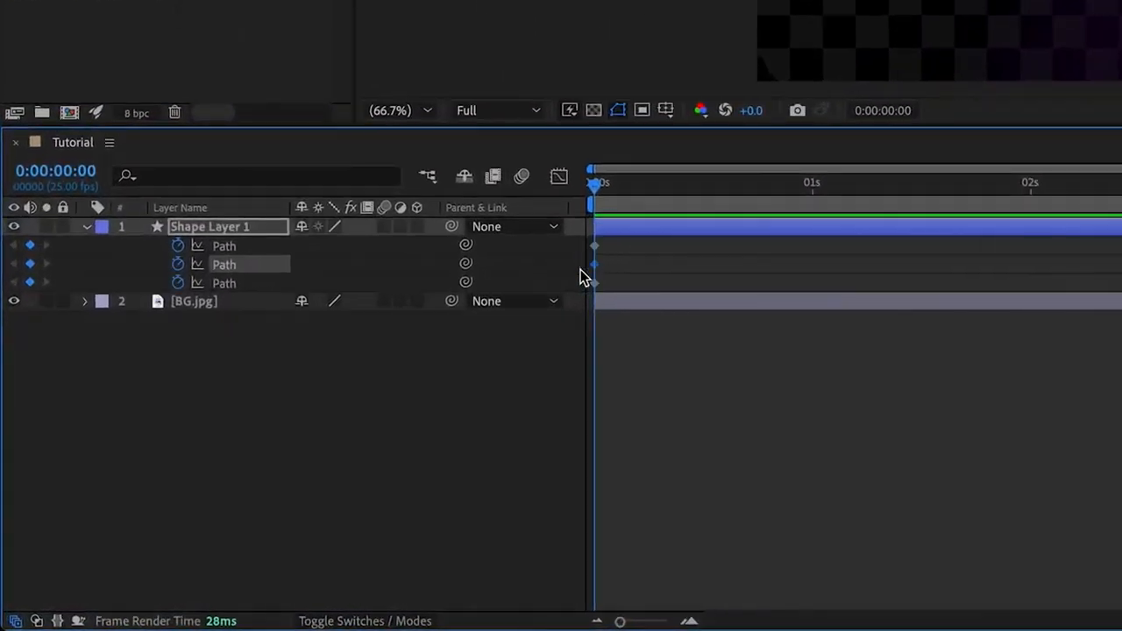
{"action": "key", "text": "ctrl+c"}
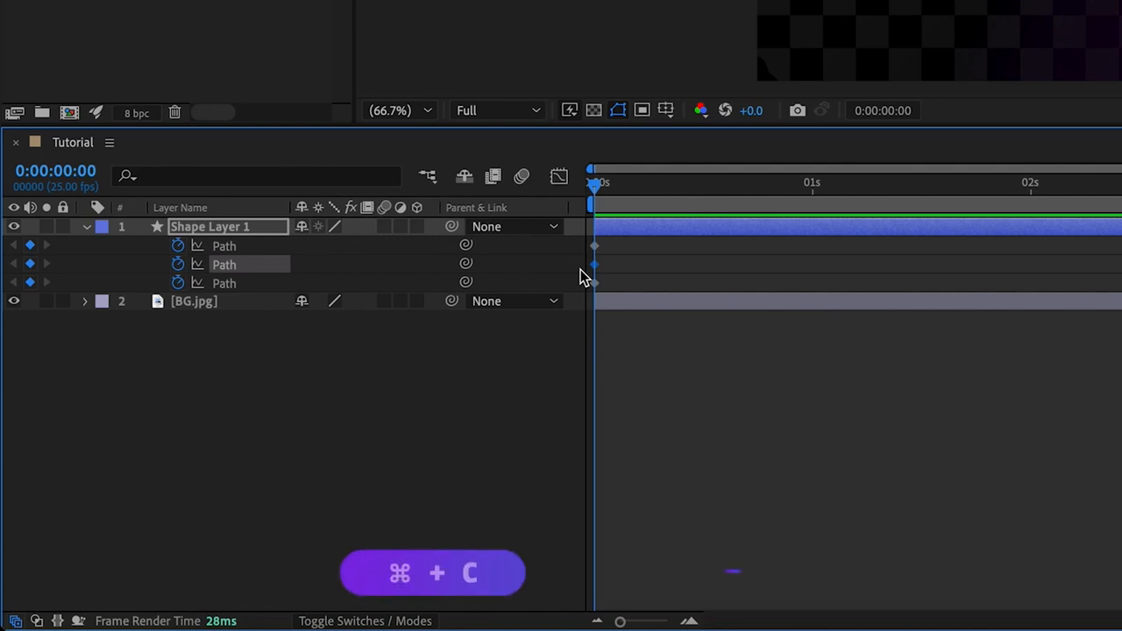
Step: Paste the copied ellipse Path keyframe onto Rectangle 1's Path at 0:00:01:00
{"action": "left_click", "coordinate": [810, 191]}
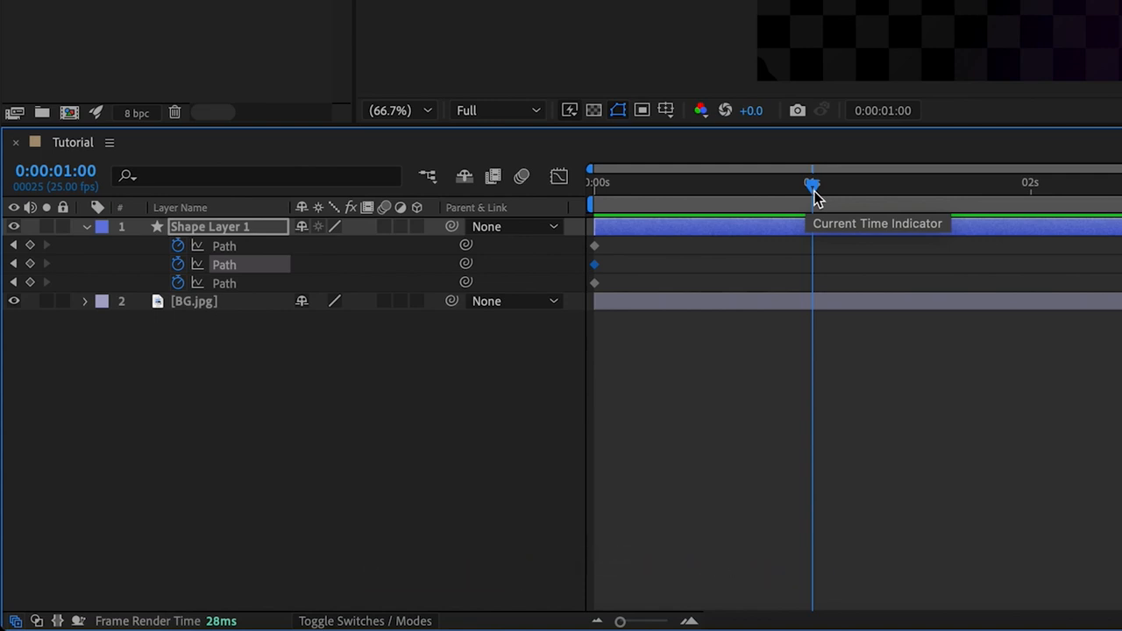
{"action": "left_click", "coordinate": [233, 283]}
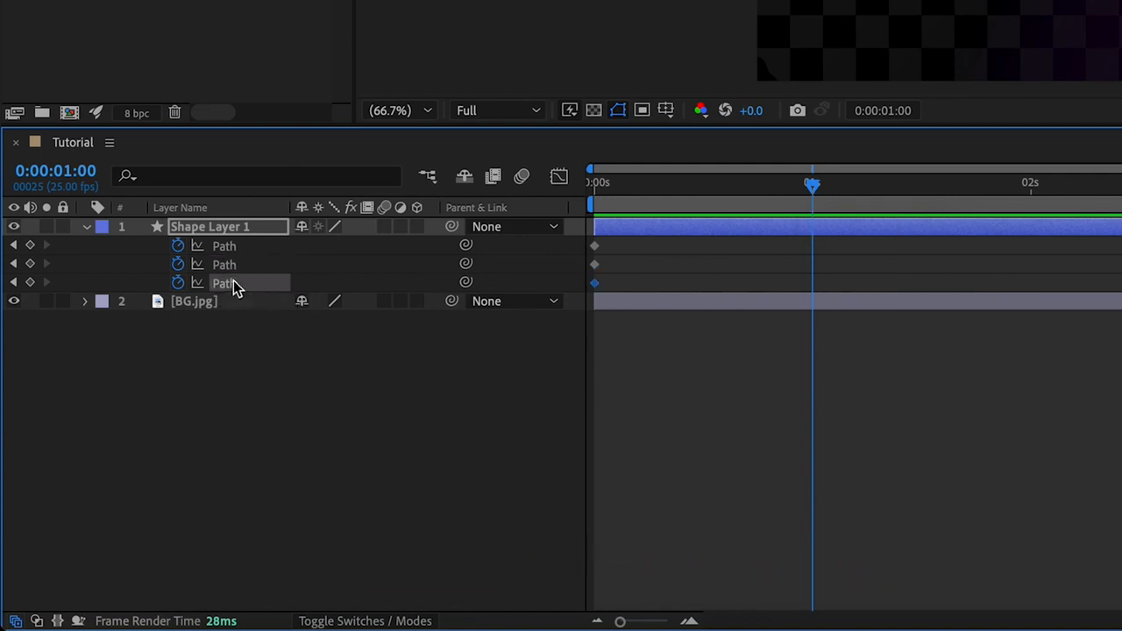
{"action": "key", "text": "ctrl+v"}
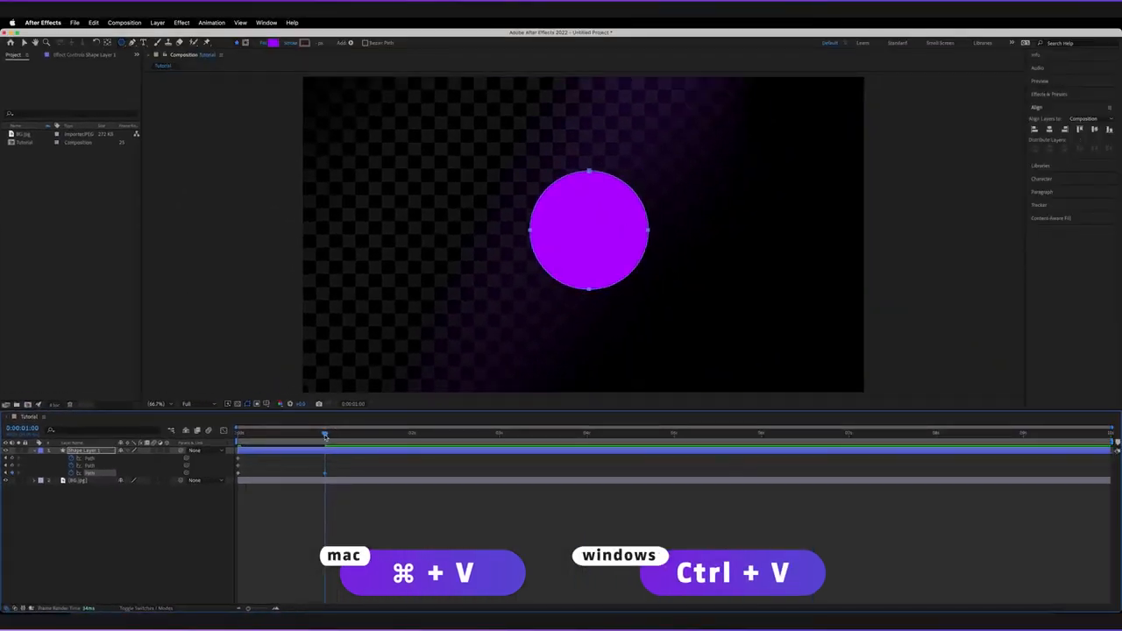
Step: Delete the Ellipse 1 group from the shape layer and preview the animation from the start
{"action": "left_click_drag", "start_coordinate": [324, 435], "coordinate": [233, 436]}
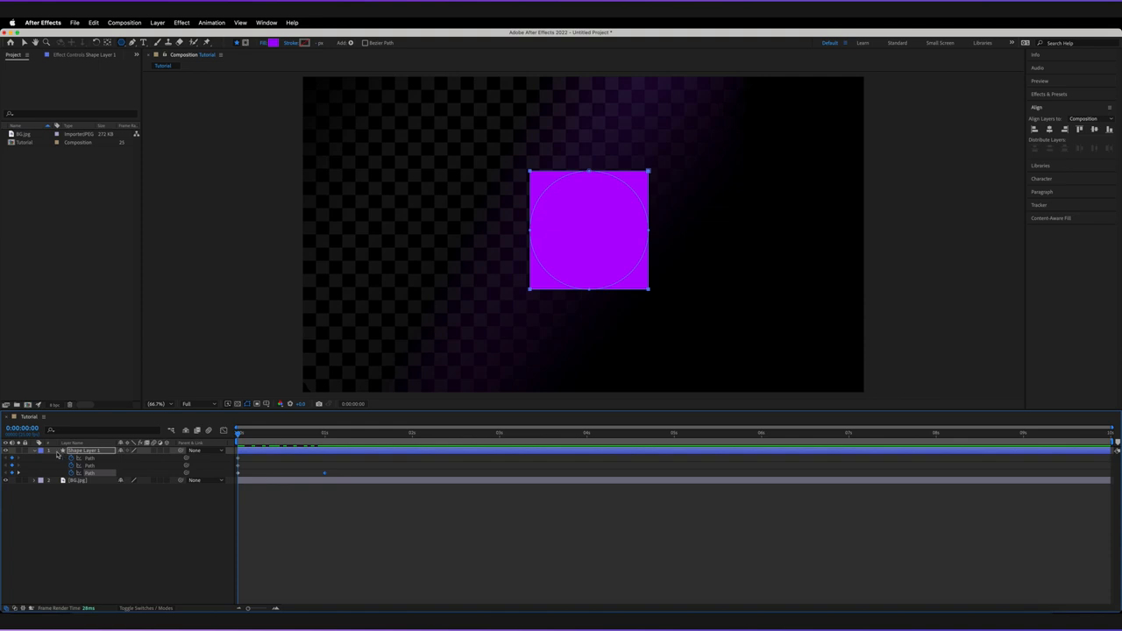
{"action": "left_click", "coordinate": [36, 451]}
{"action": "left_click", "coordinate": [36, 452], "text": "super"}
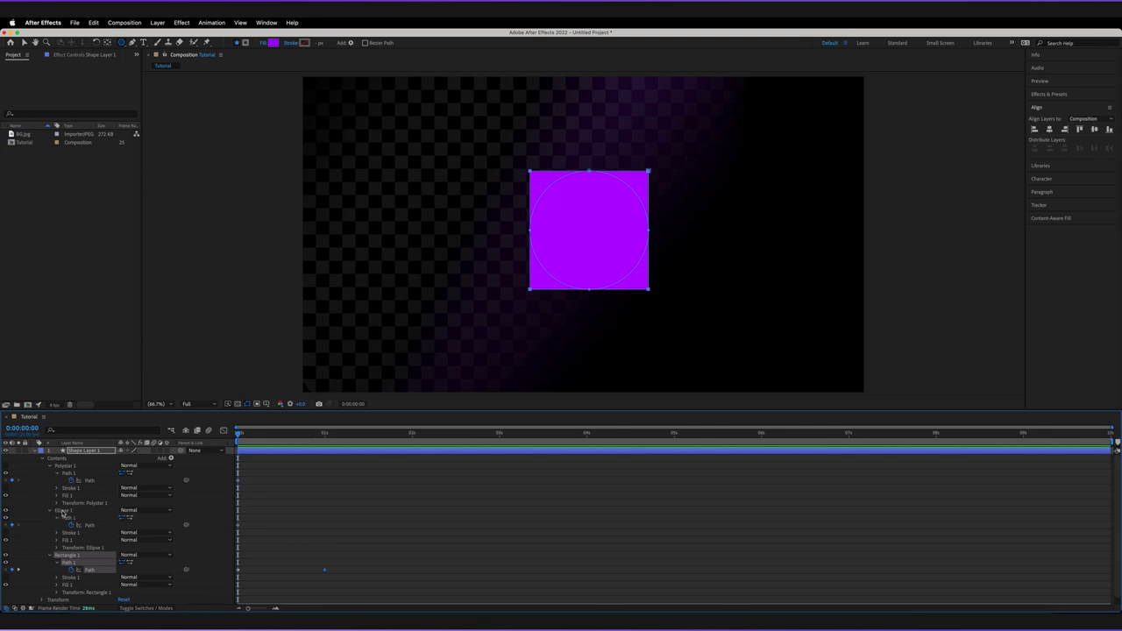
{"action": "left_click", "coordinate": [64, 513]}
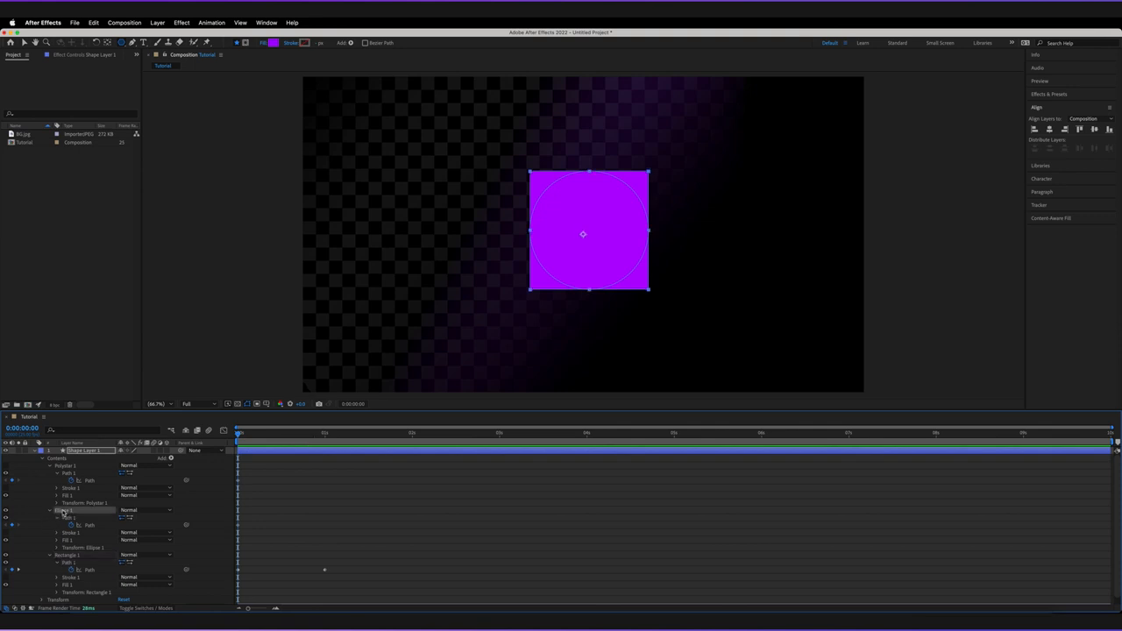
{"action": "key", "text": "Delete"}
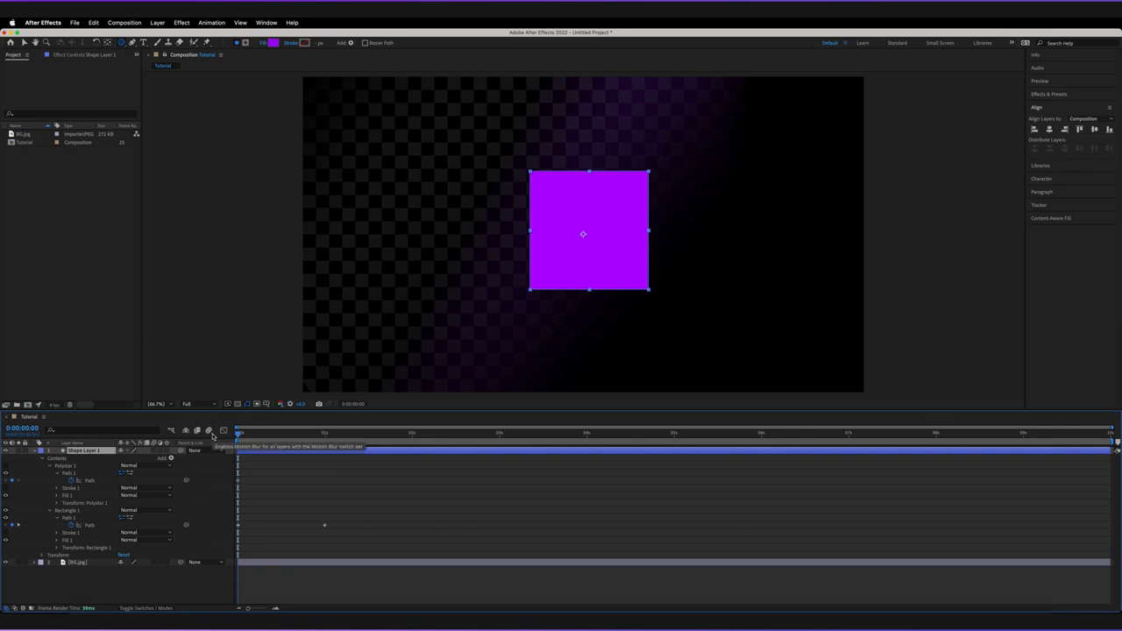
{"action": "key", "text": "space"}
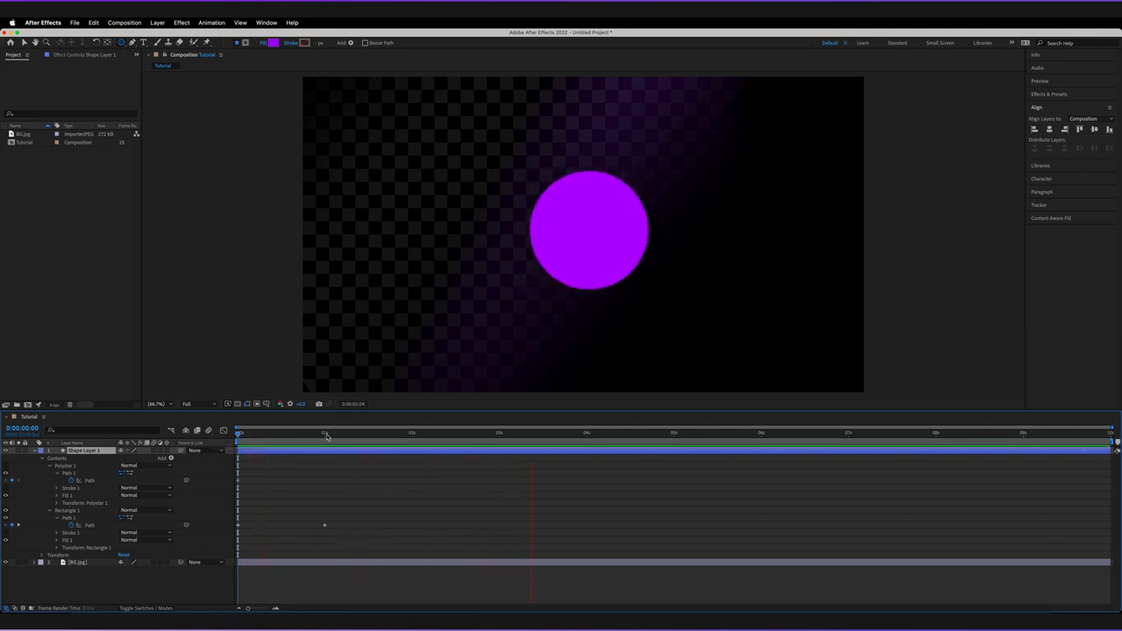
{"action": "left_click_drag", "start_coordinate": [325, 436], "coordinate": [235, 433]}
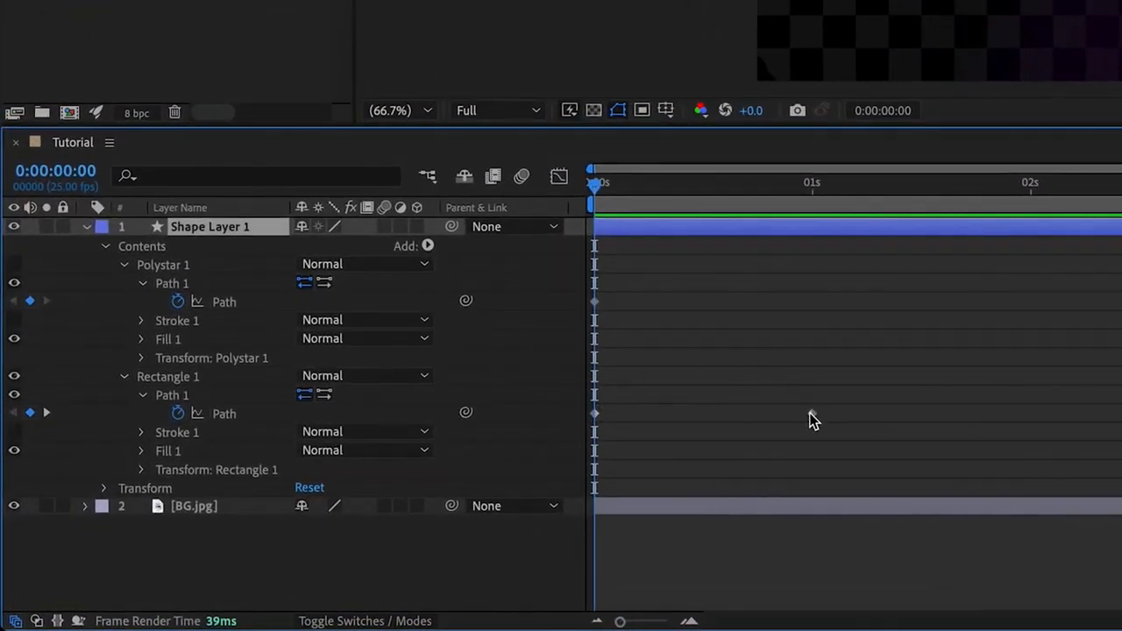
Step: Copy the Polystar 1 Path keyframe and paste it onto Rectangle 1's Path at 0:00:02:00
{"action": "left_click_drag", "start_coordinate": [620, 283], "coordinate": [589, 318]}
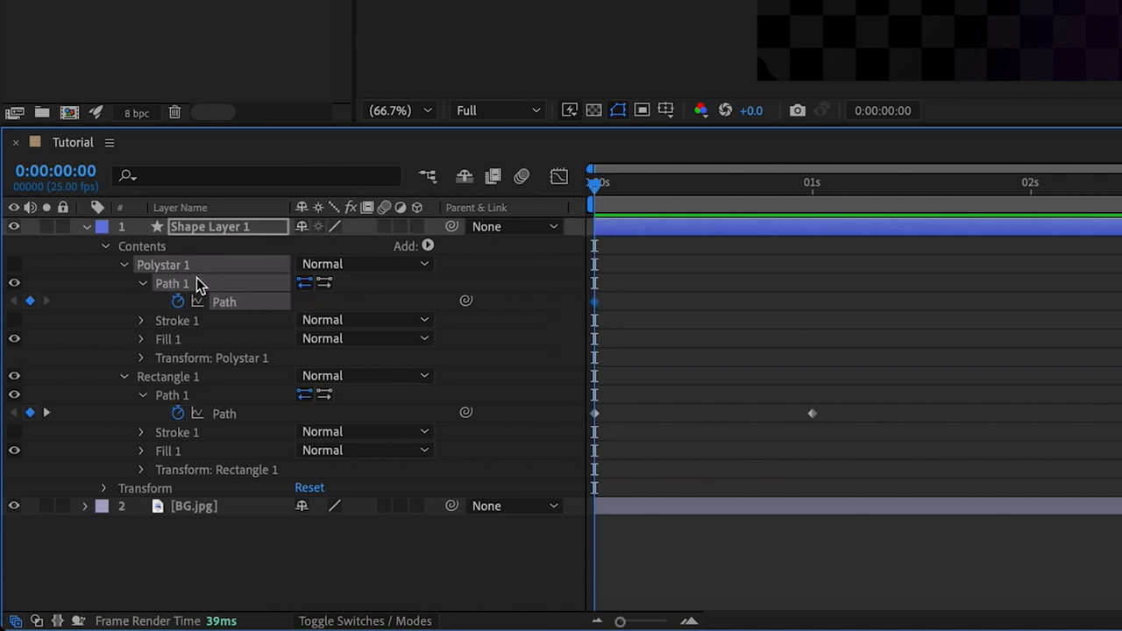
{"action": "left_click", "coordinate": [1028, 191]}
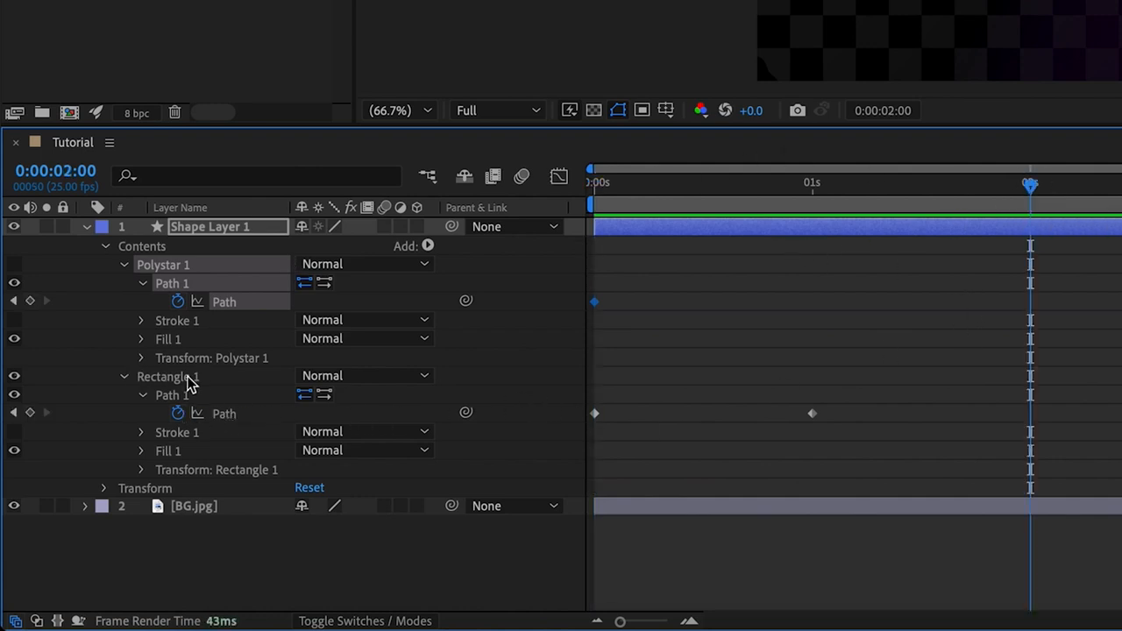
{"action": "left_click", "coordinate": [225, 414]}
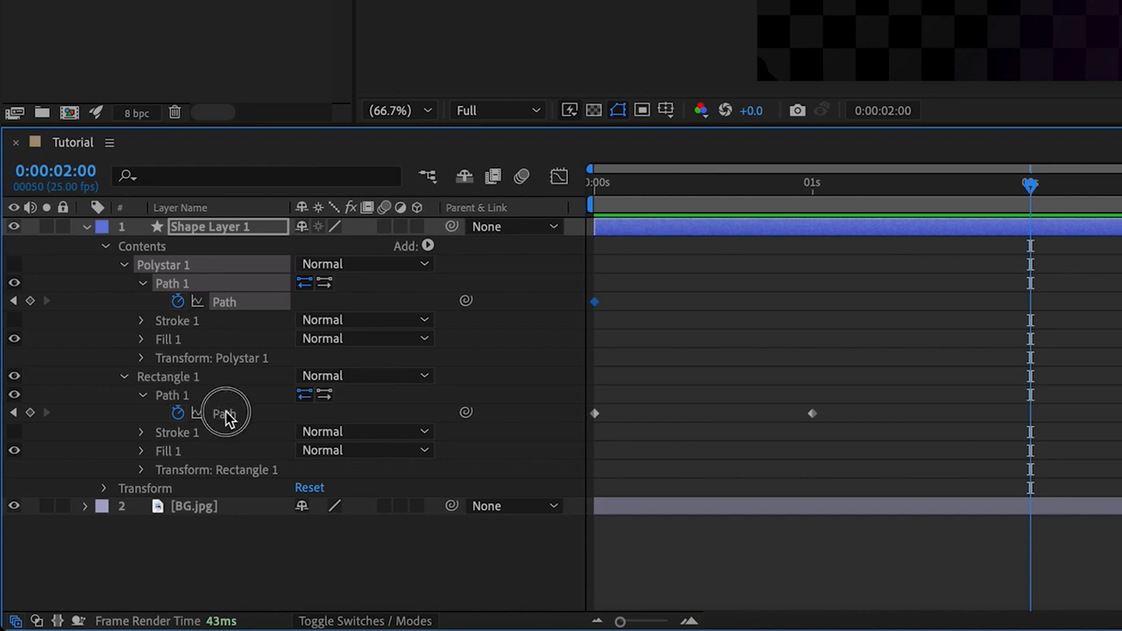
{"action": "key", "text": "ctrl+v"}
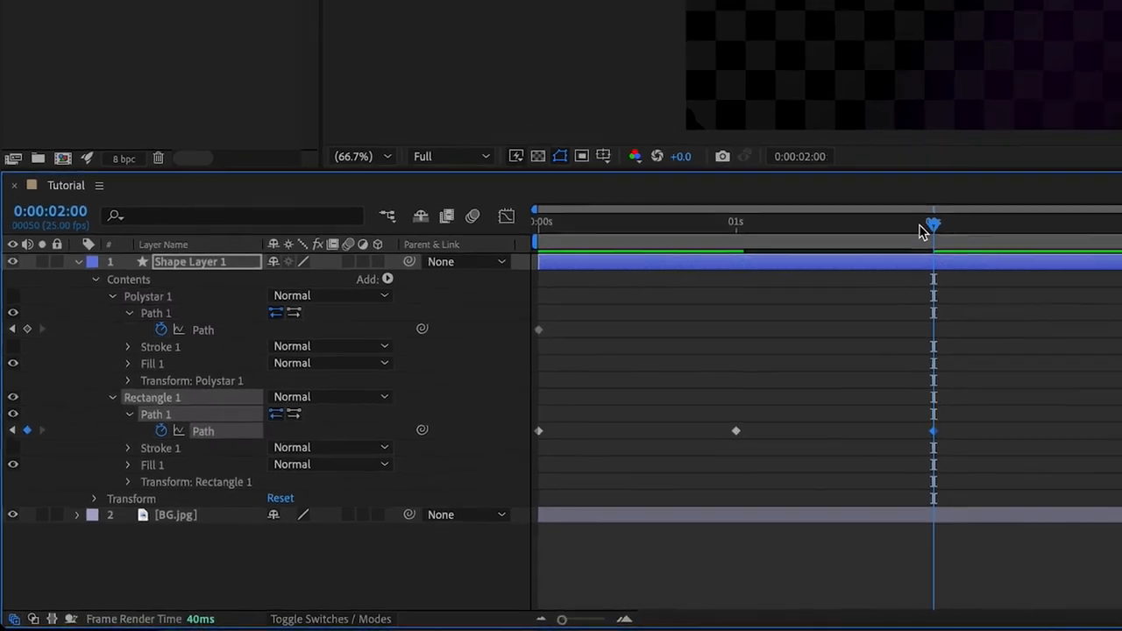
Step: Delete the Polystar 1 group from the shape layer
{"action": "left_click_drag", "start_coordinate": [1030, 185], "coordinate": [288, 412]}
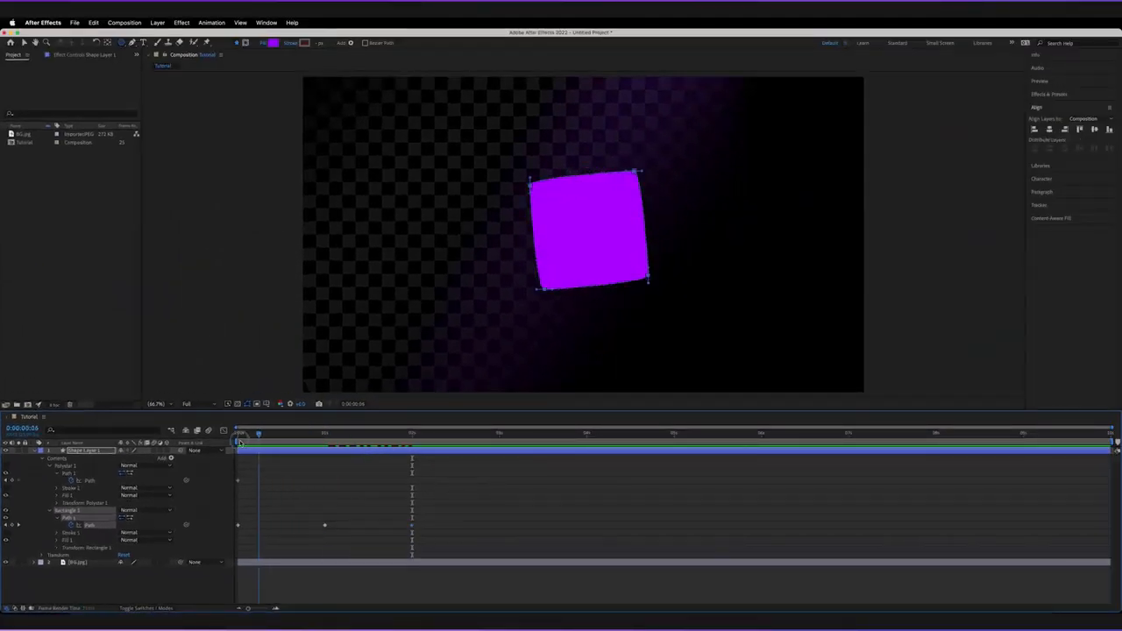
{"action": "left_click_drag", "start_coordinate": [240, 442], "coordinate": [211, 441]}
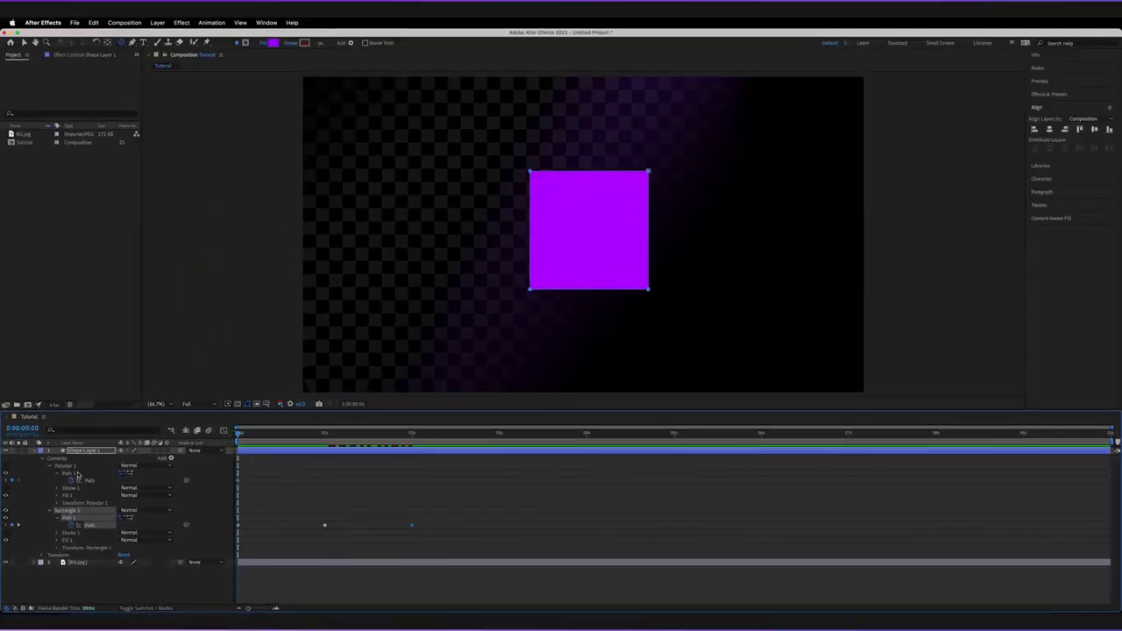
{"action": "left_click", "coordinate": [69, 467]}
{"action": "key", "text": "Delete"}
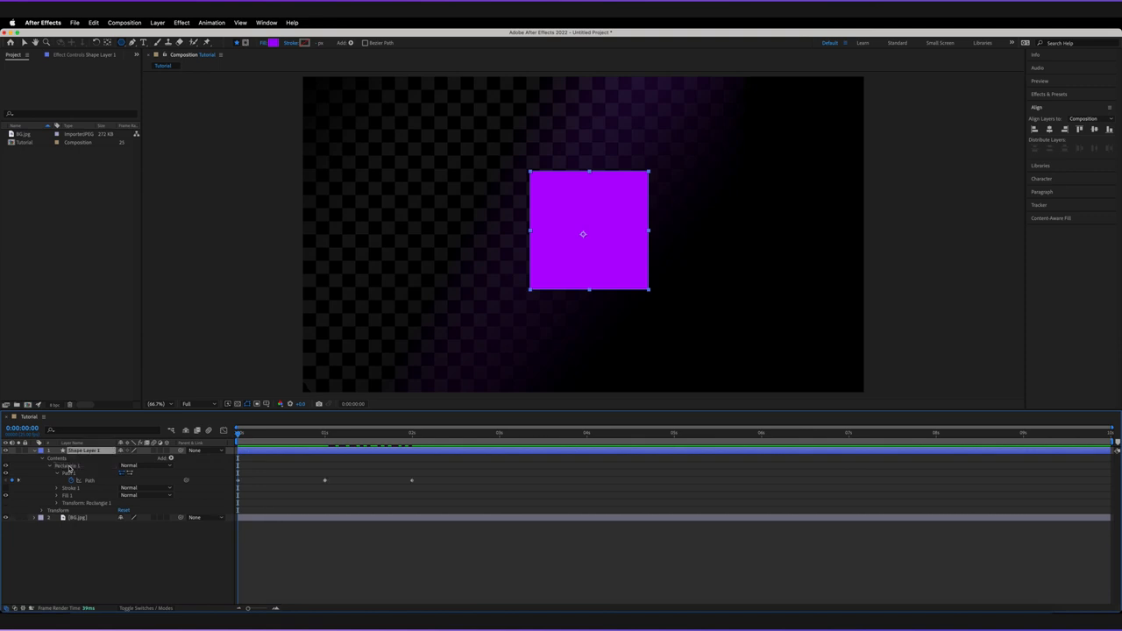
Step: Play back the rectangle-to-ellipse-to-pentagon morph from the start
{"action": "key", "text": "space"}
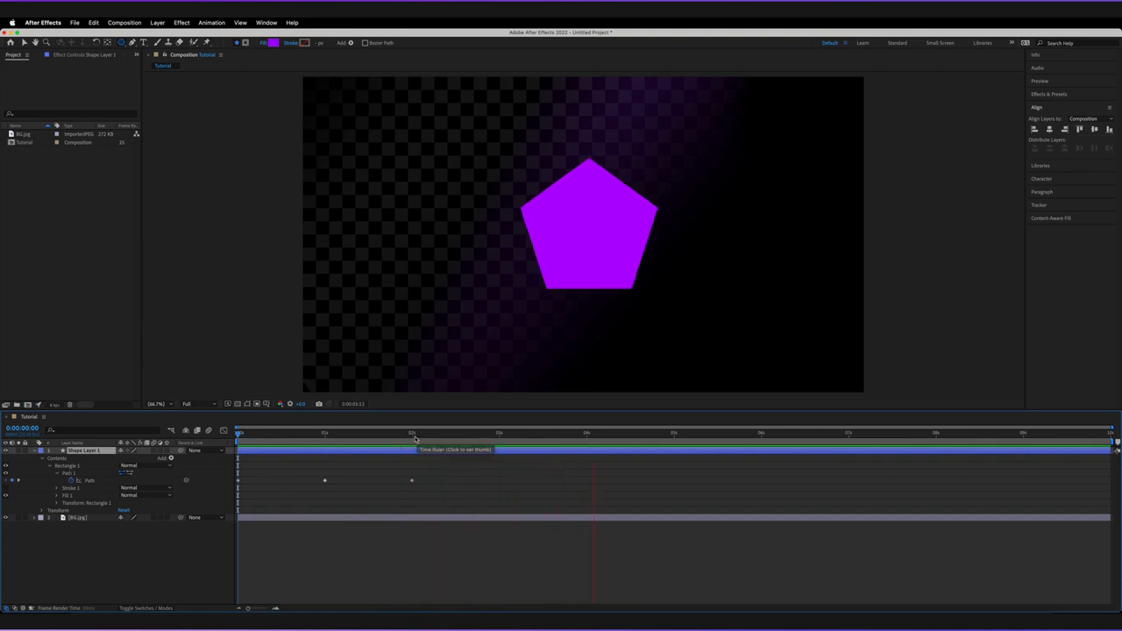
{"action": "left_click_drag", "start_coordinate": [393, 437], "coordinate": [191, 433]}
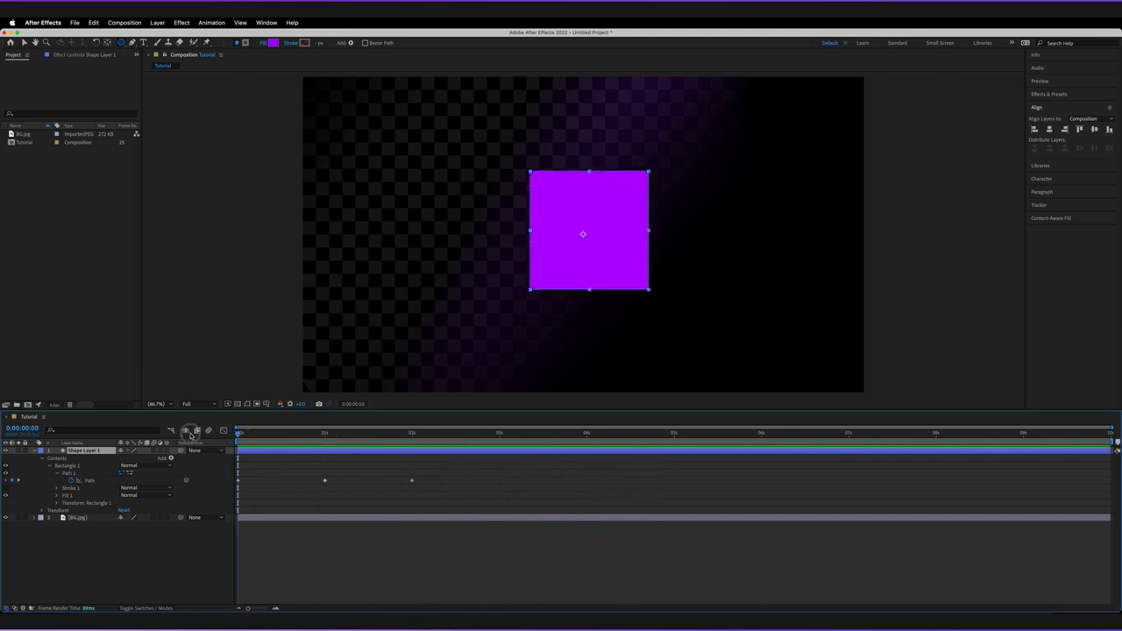
{"action": "key", "text": "space"}
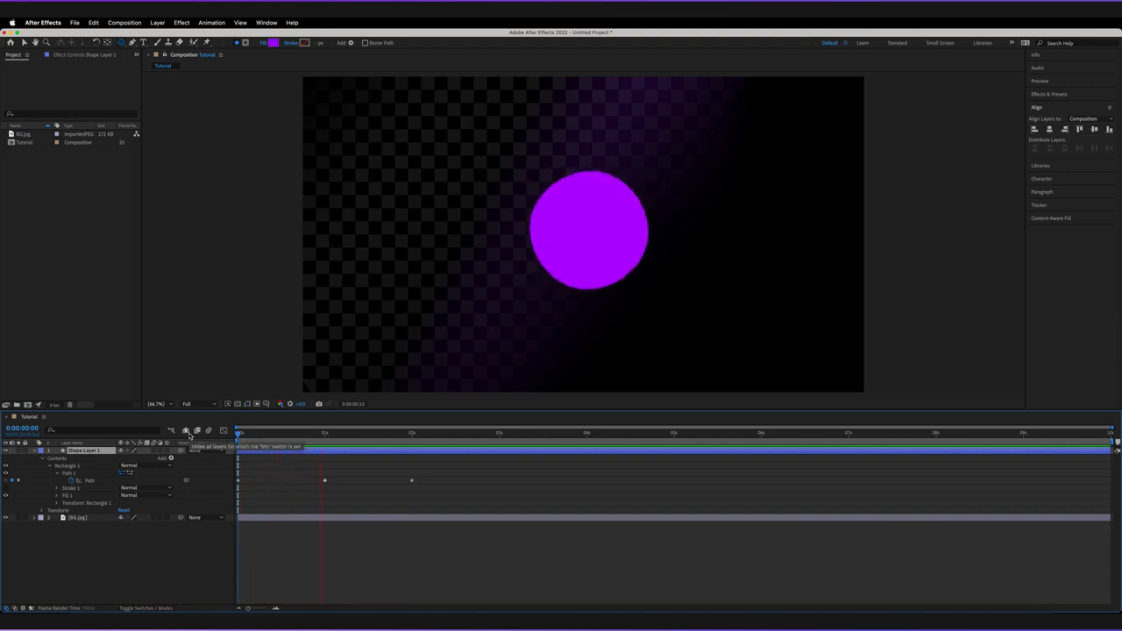
{"action": "key", "text": "space"}
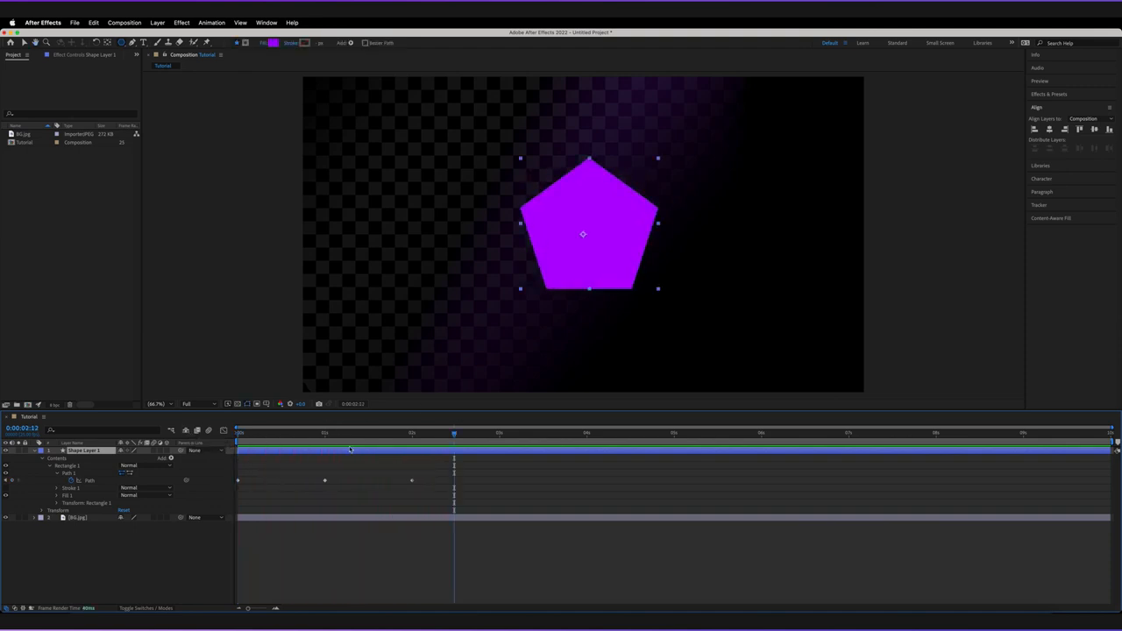
Step: Copy the first Rectangle 1 Path keyframe to 0:00:03:00 so the shape returns to a square, and preview it
{"action": "left_click_drag", "start_coordinate": [246, 477], "coordinate": [228, 491]}
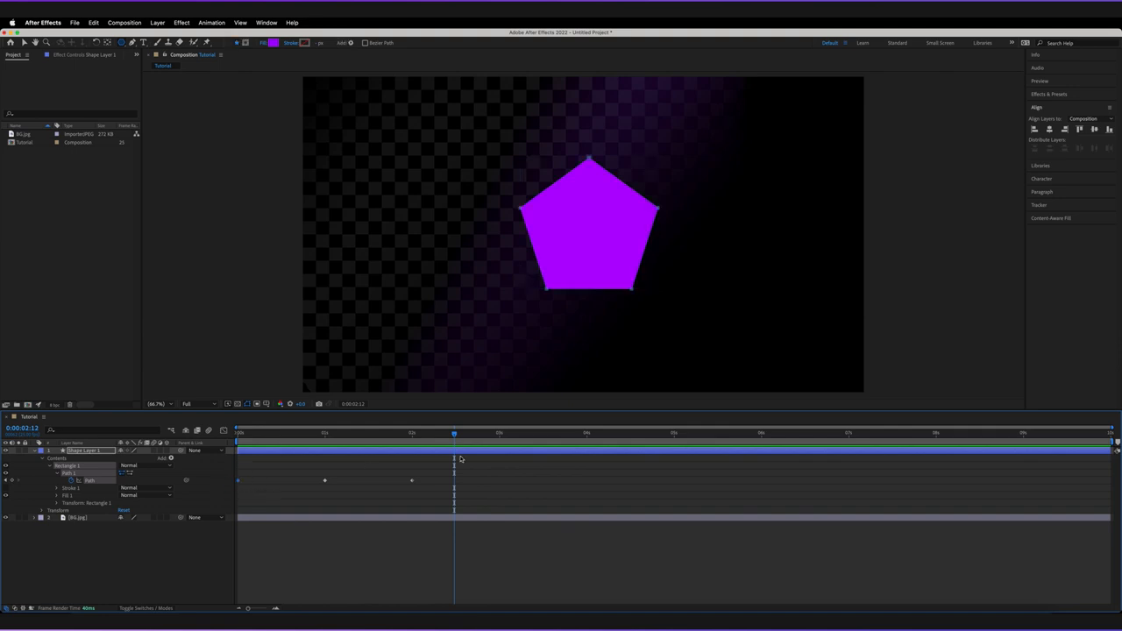
{"action": "left_click", "coordinate": [501, 436]}
{"action": "key", "text": "super+v"}
{"action": "left_click_drag", "start_coordinate": [496, 435], "coordinate": [217, 433]}
{"action": "key", "text": "space"}
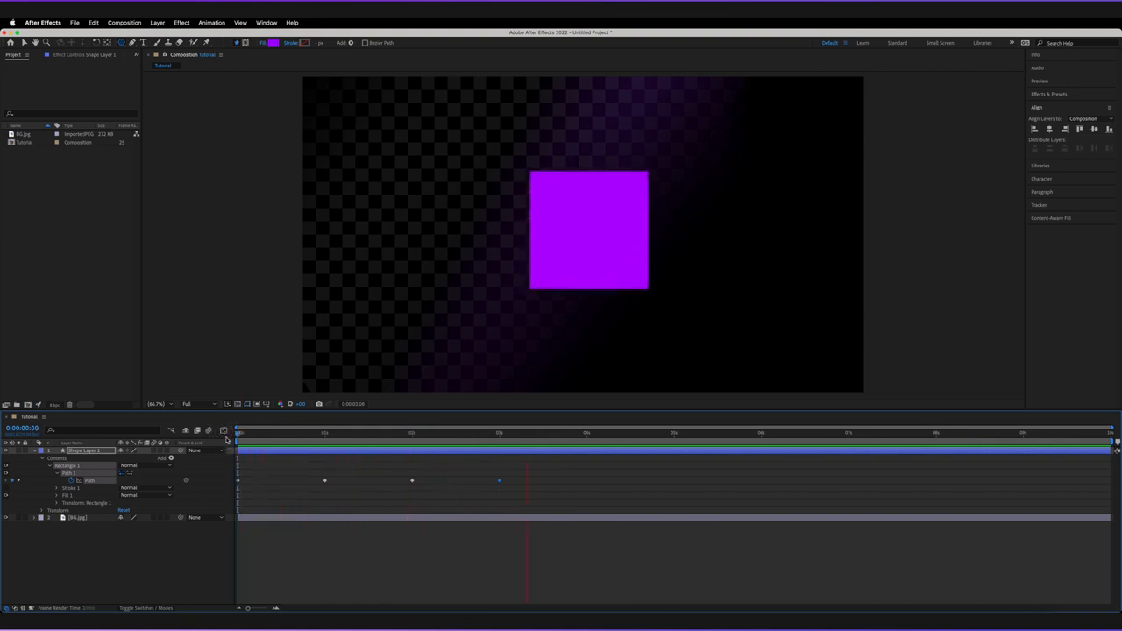
{"action": "key", "text": "space"}
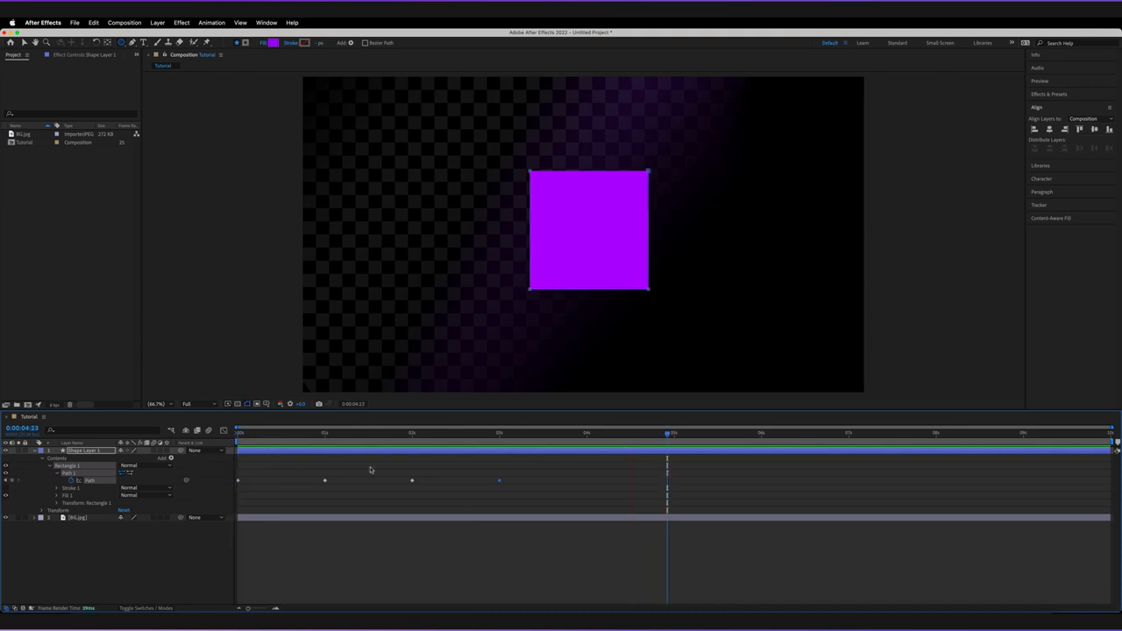